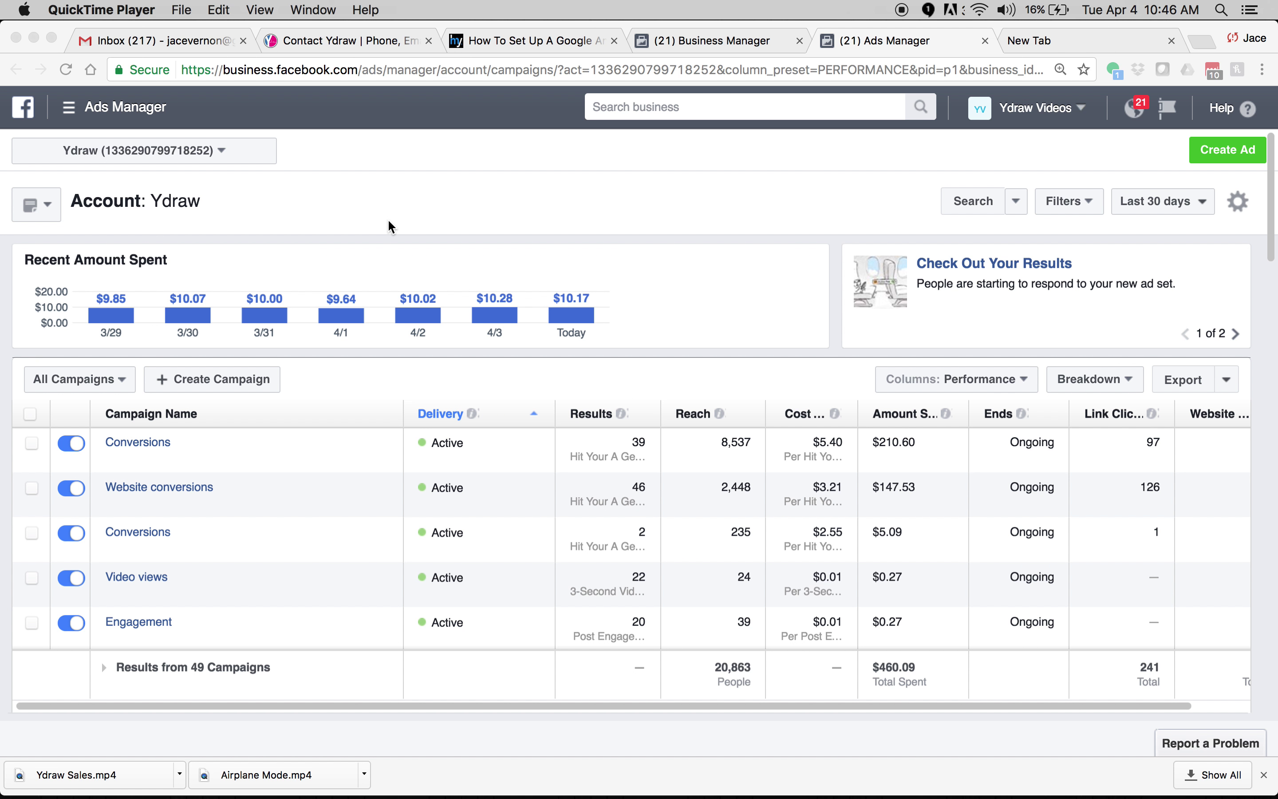
# - Bring the TextEdit ad copy drafts in front of the Ads Manager campaign list
pyautogui.moveTo(650, 792)
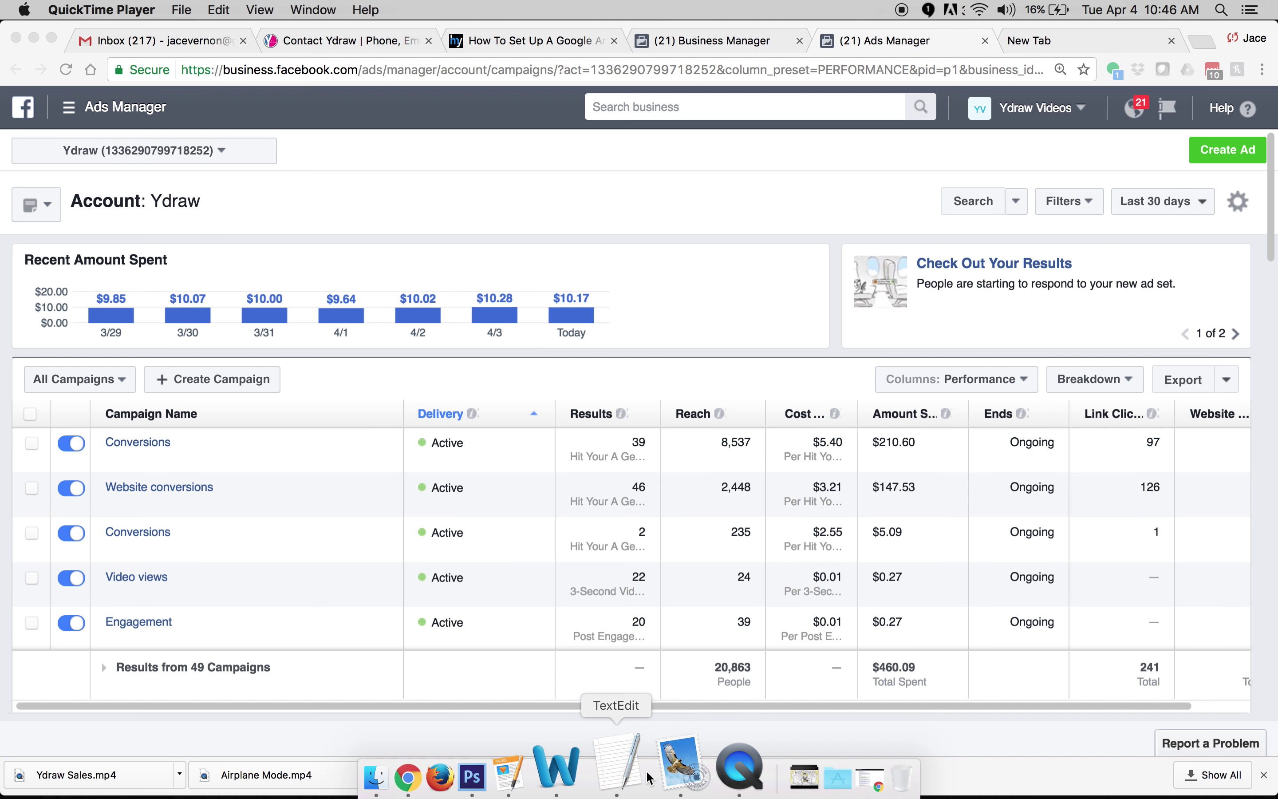
pyautogui.click(650, 776)
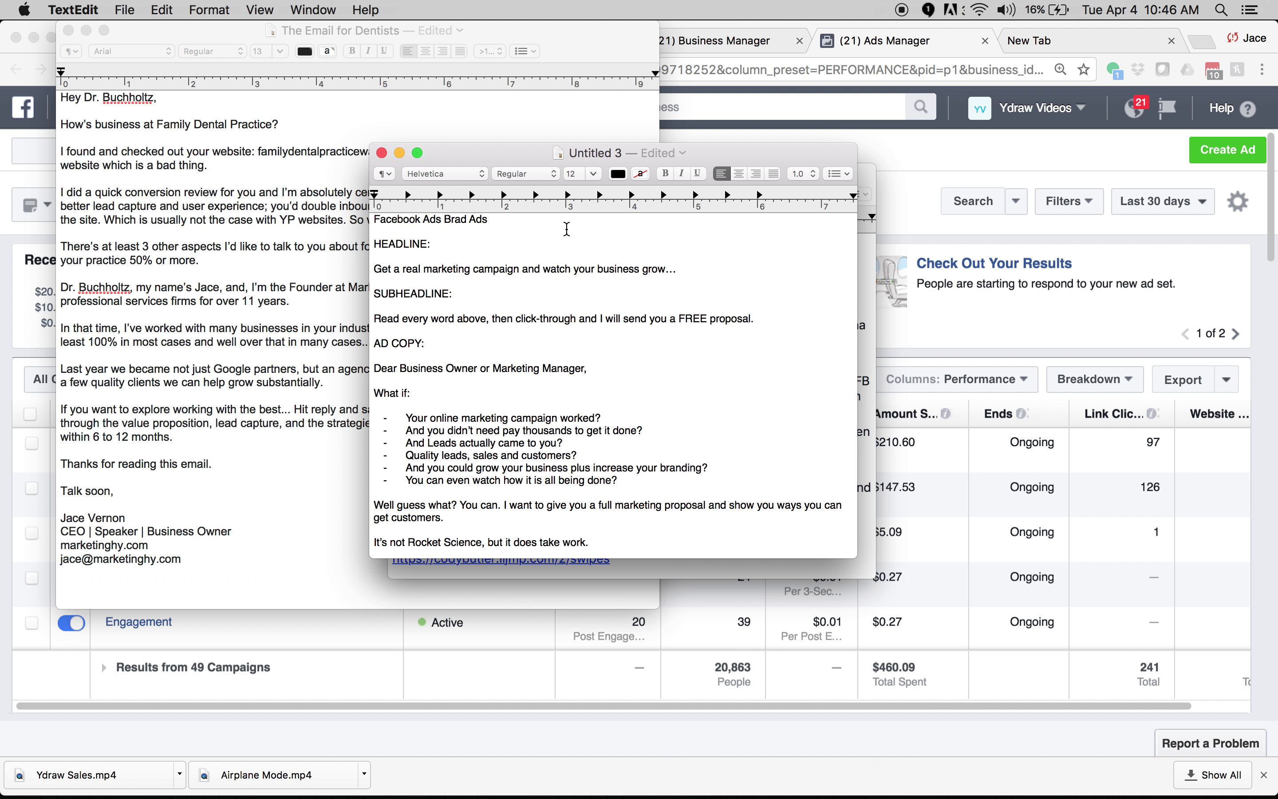
# - Move the Untitled 3 draft to the top-left, enlarge it, and raise its text to size 13
pyautogui.moveTo(507, 153); pyautogui.dragTo(143, 5)
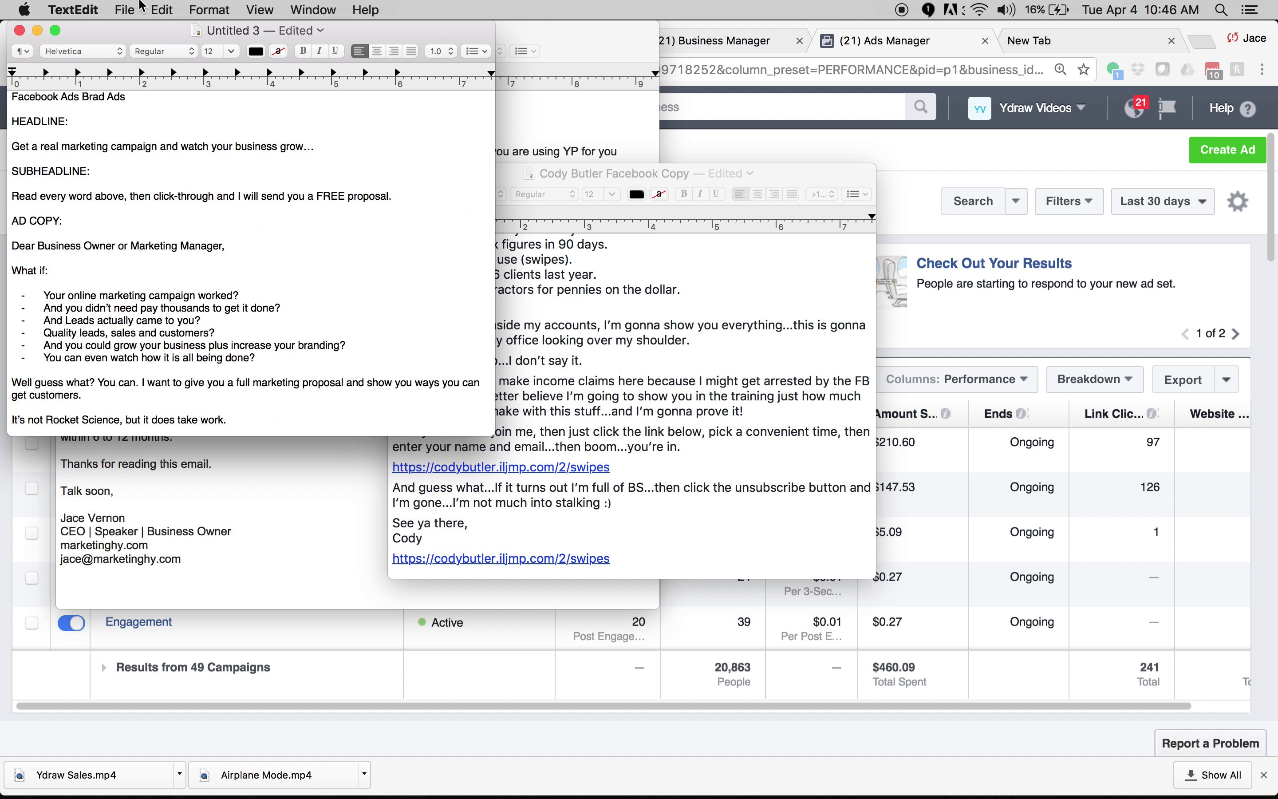
pyautogui.moveTo(494, 435); pyautogui.dragTo(897, 795)
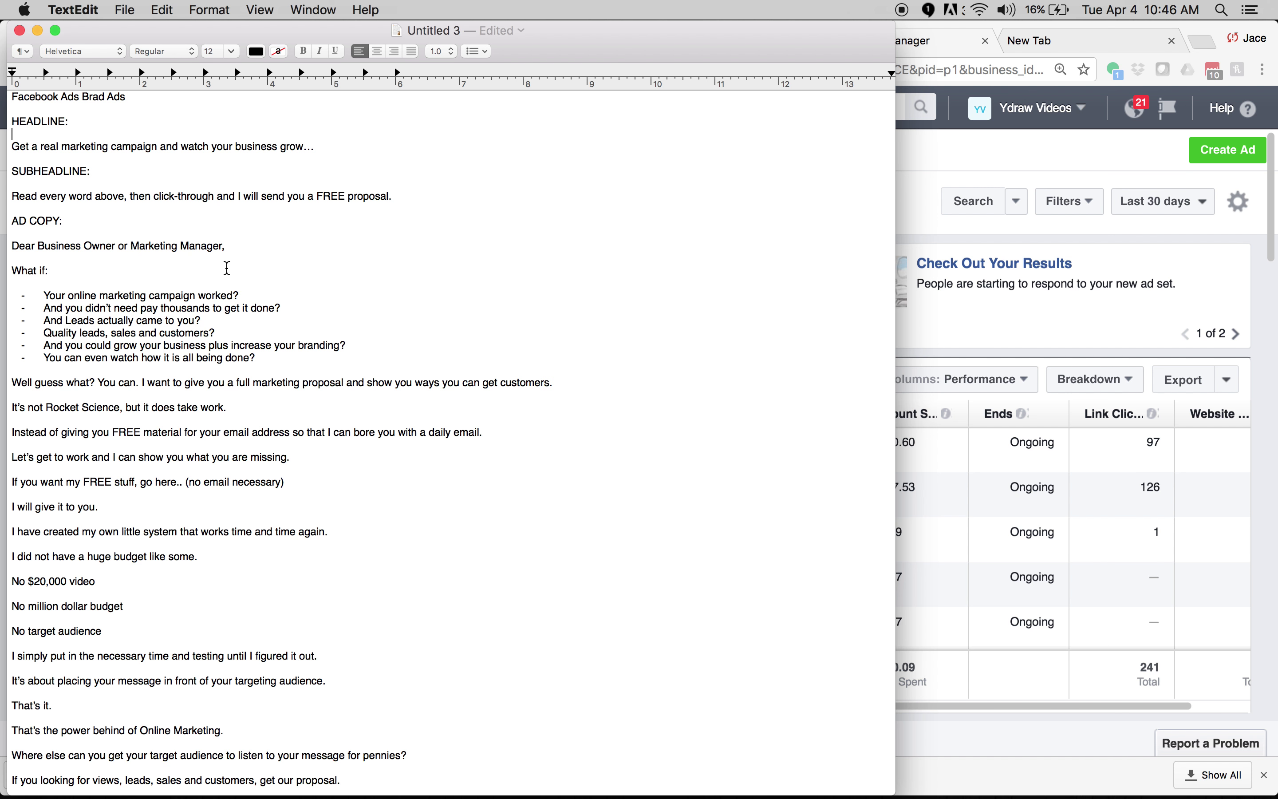
pyautogui.press('super+plus')
# - Read through the ad copy from the headline down to 'Have a sweet day.'
pyautogui.scroll(-1, 94, 181)
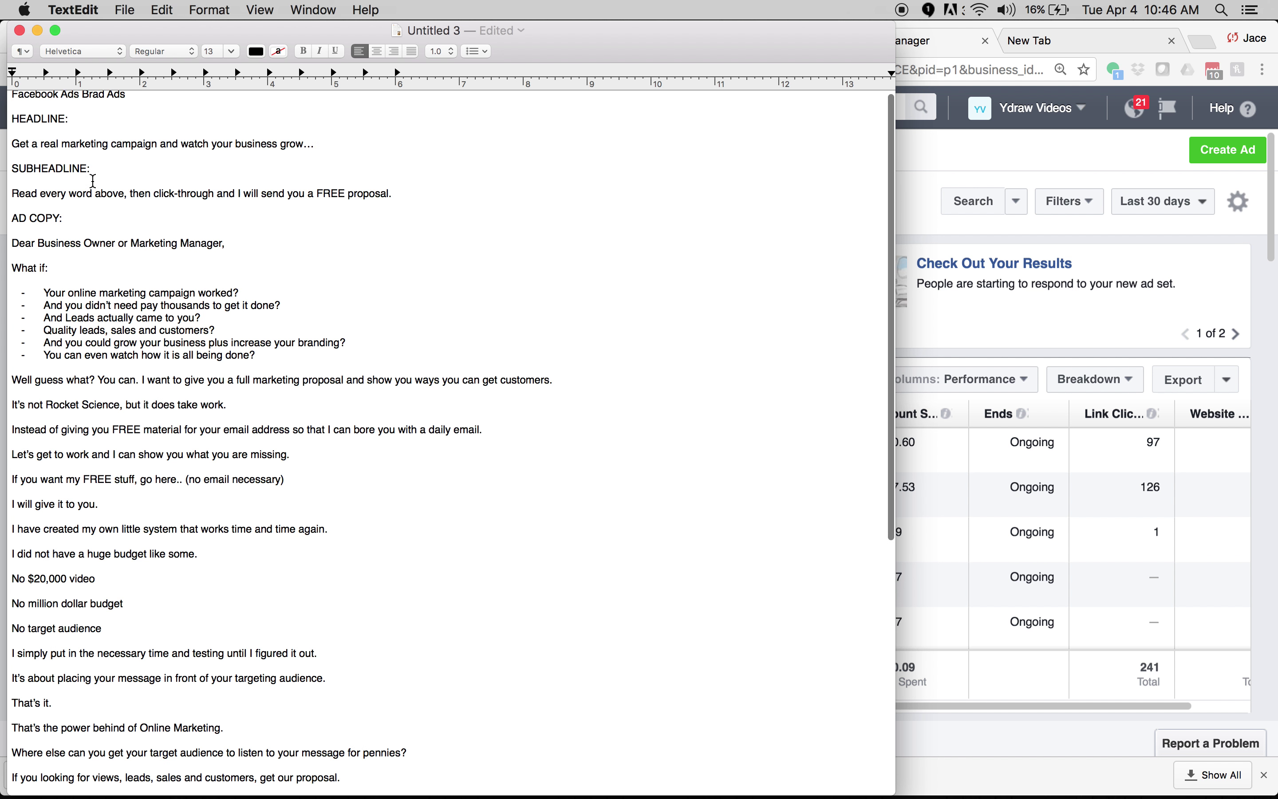
pyautogui.scroll(-4, 94, 181)
pyautogui.scroll(4, 93, 180)
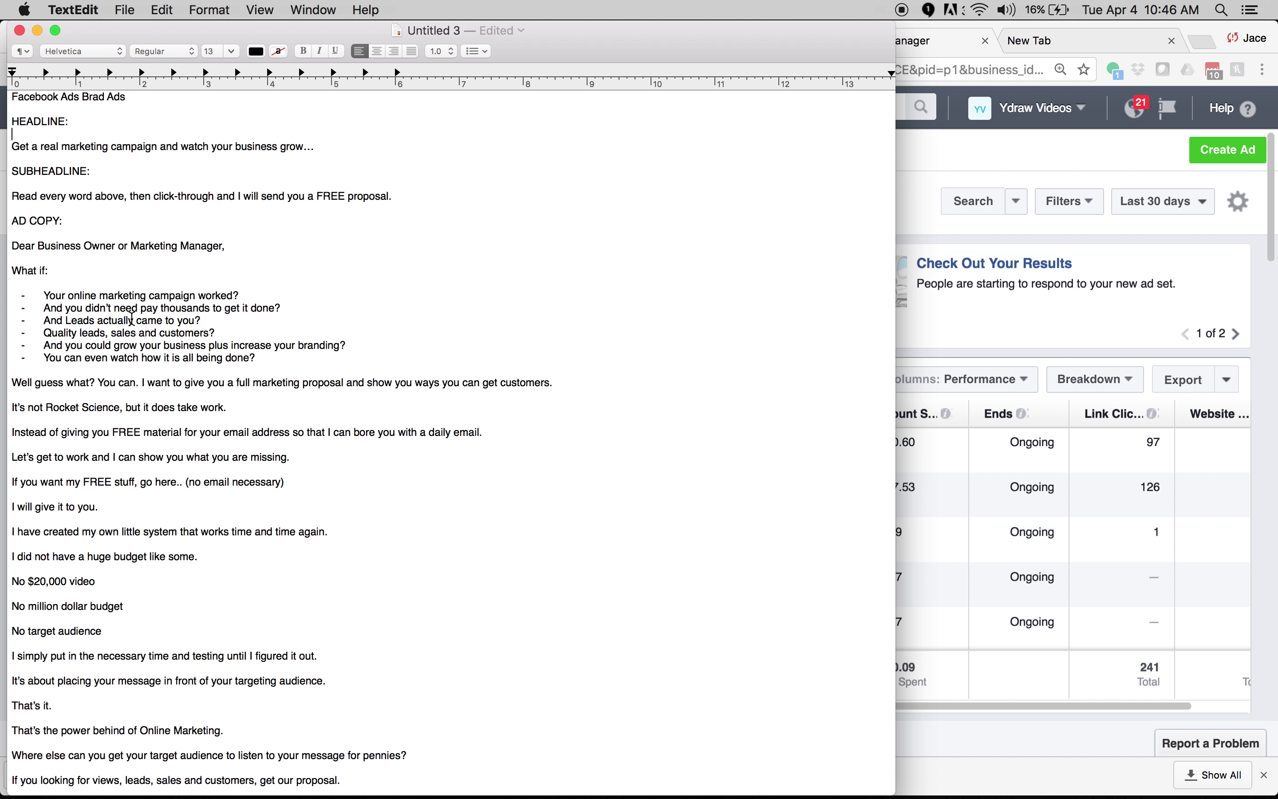
pyautogui.scroll(-10, 247, 375)
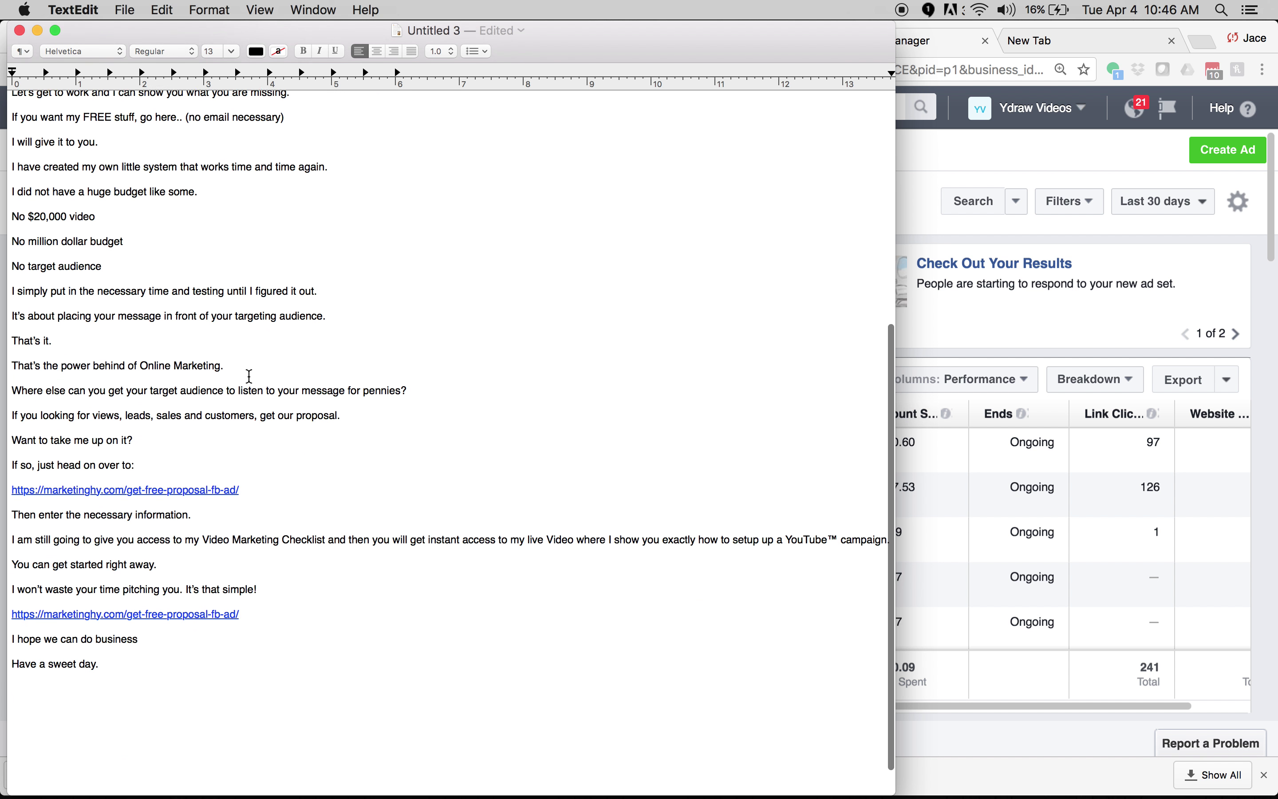
pyautogui.scroll(10, 250, 375)
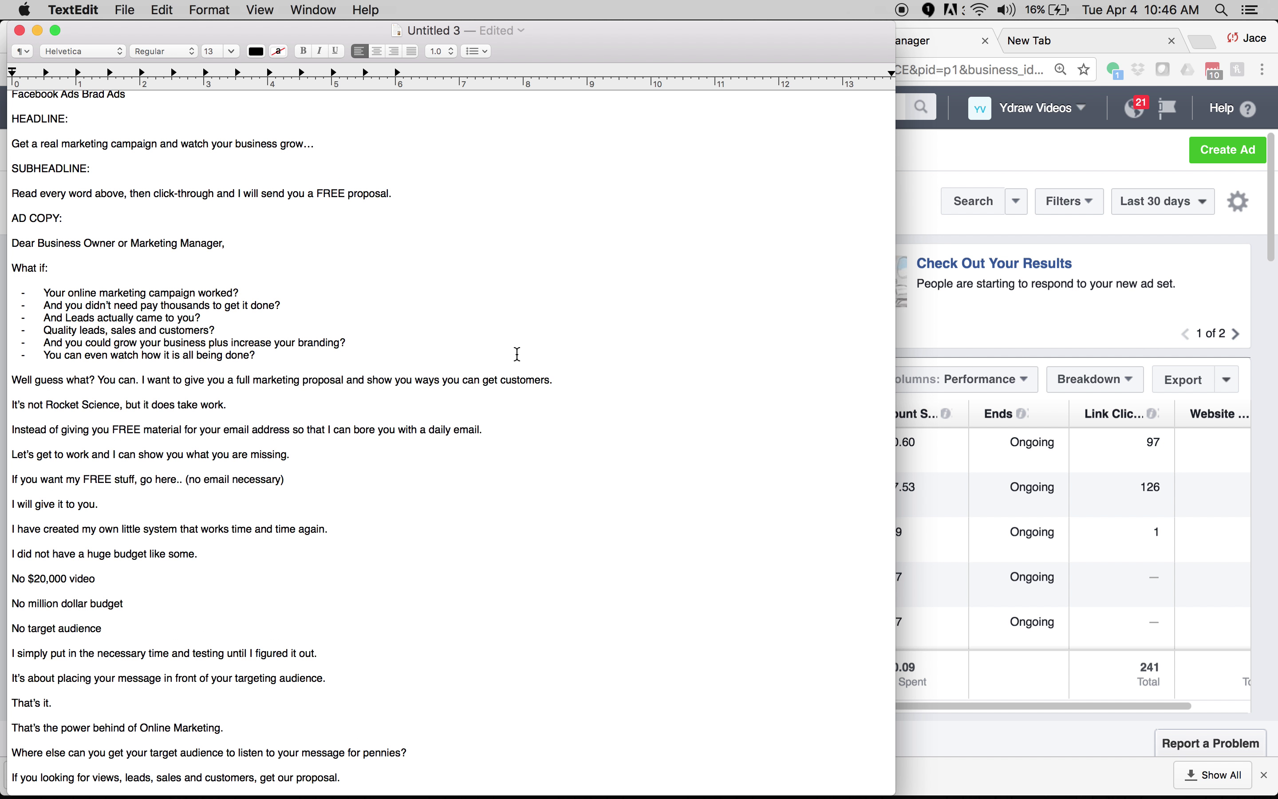
pyautogui.scroll(-10, 517, 354)
pyautogui.scroll(10, 518, 354)
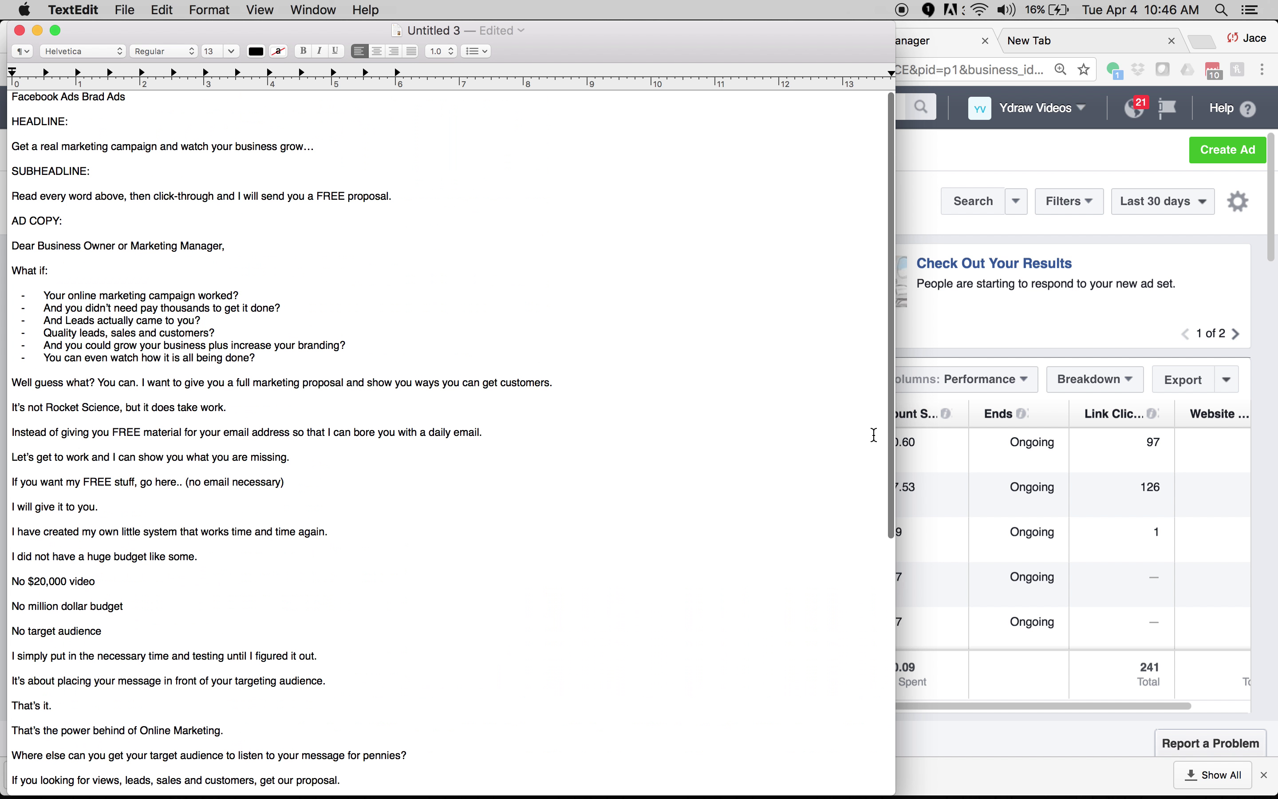
# - Return to the Ads Manager campaign list and open the third Conversions campaign
pyautogui.click(983, 329)
pyautogui.moveTo(390, 533)
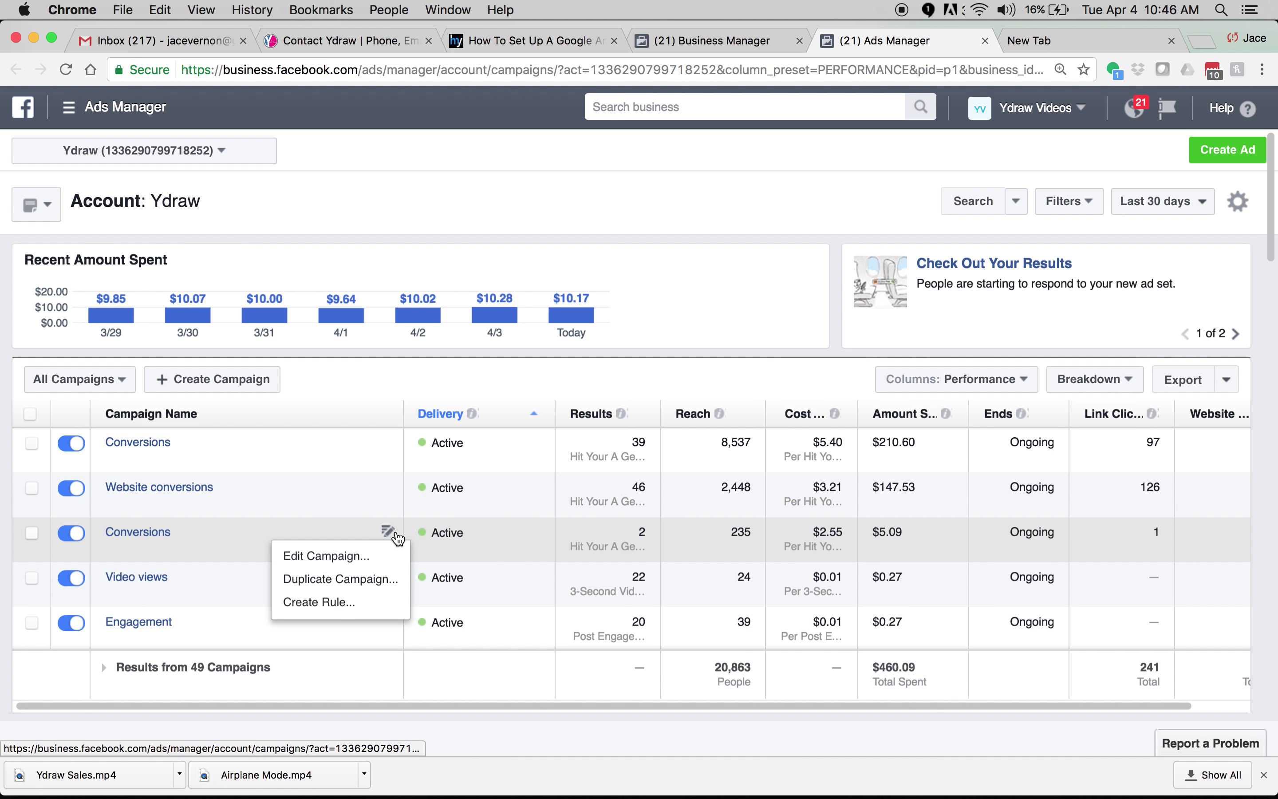
pyautogui.scroll(-5, 399, 538)
pyautogui.scroll(5, 206, 471)
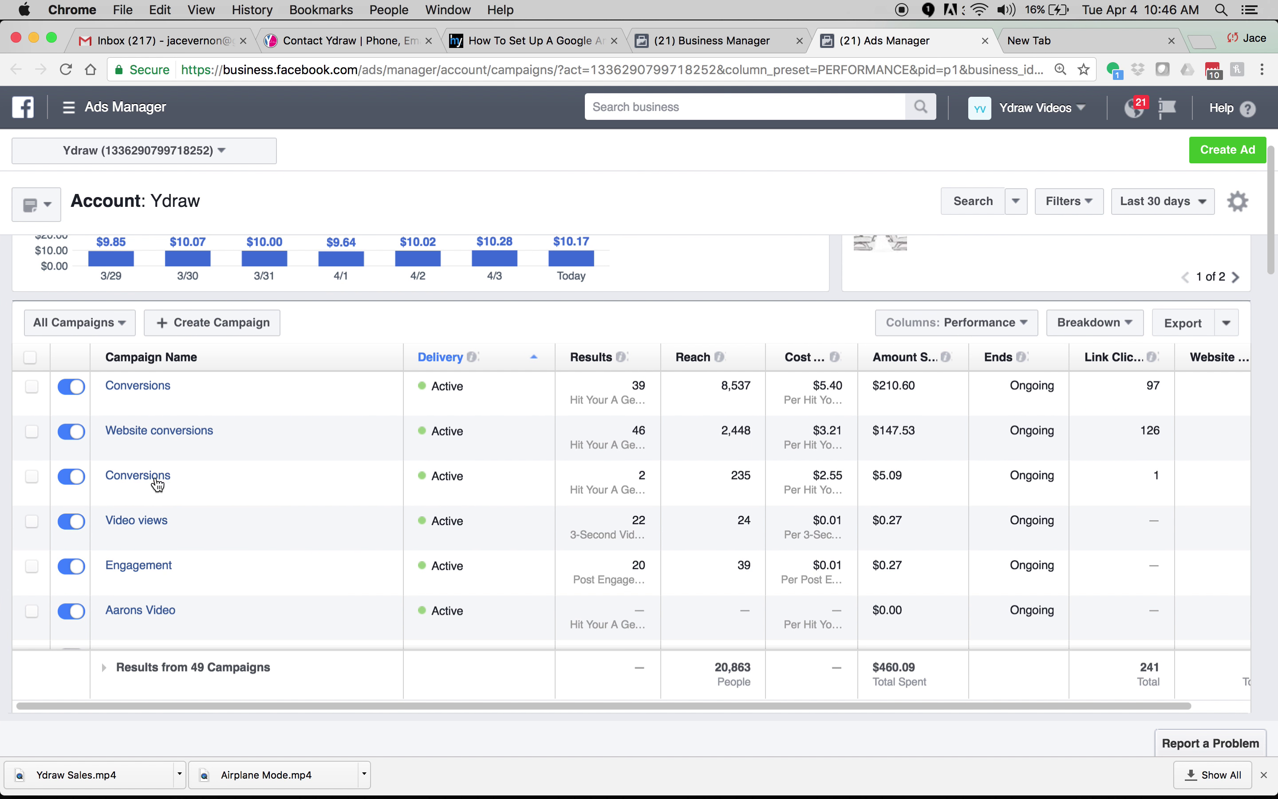
pyautogui.click(149, 483)
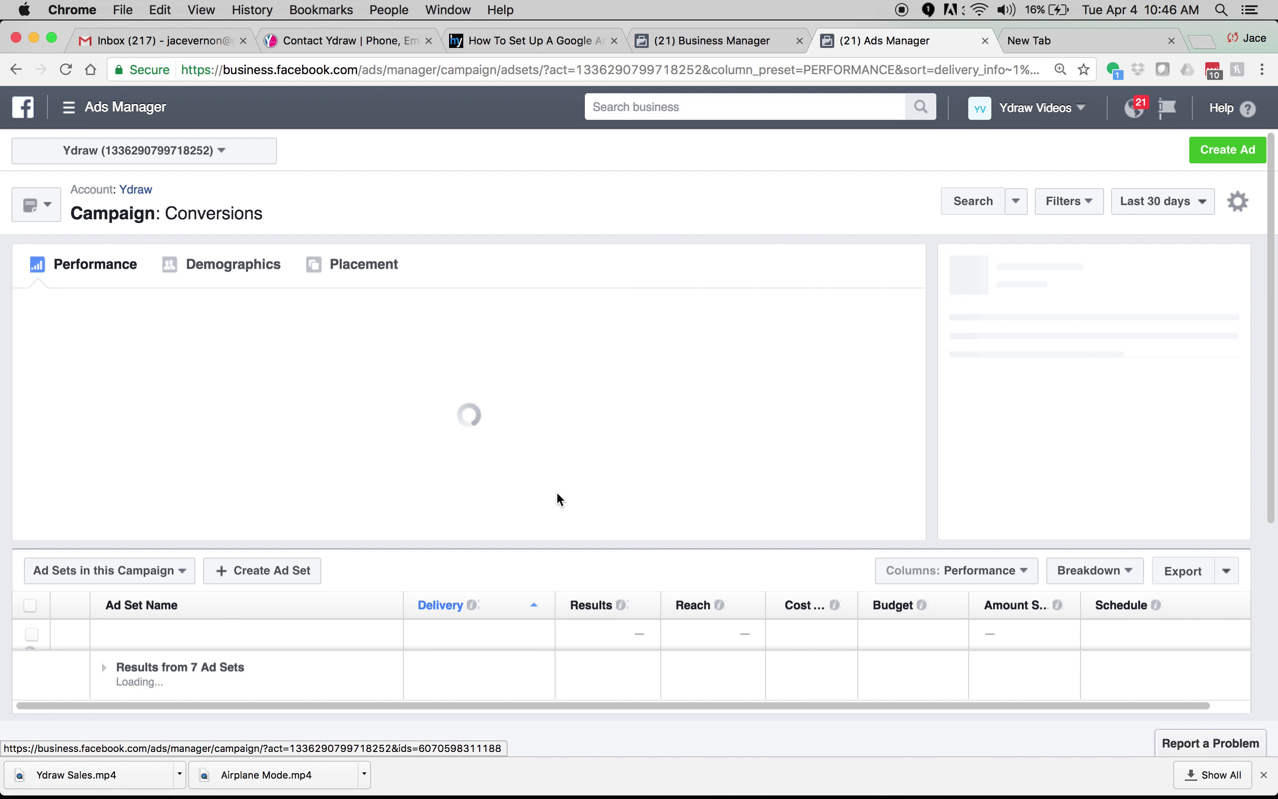
# - Review the seven ad sets and check the actions for US - 25+ - Copy and another ad set
pyautogui.scroll(-5, 556, 491)
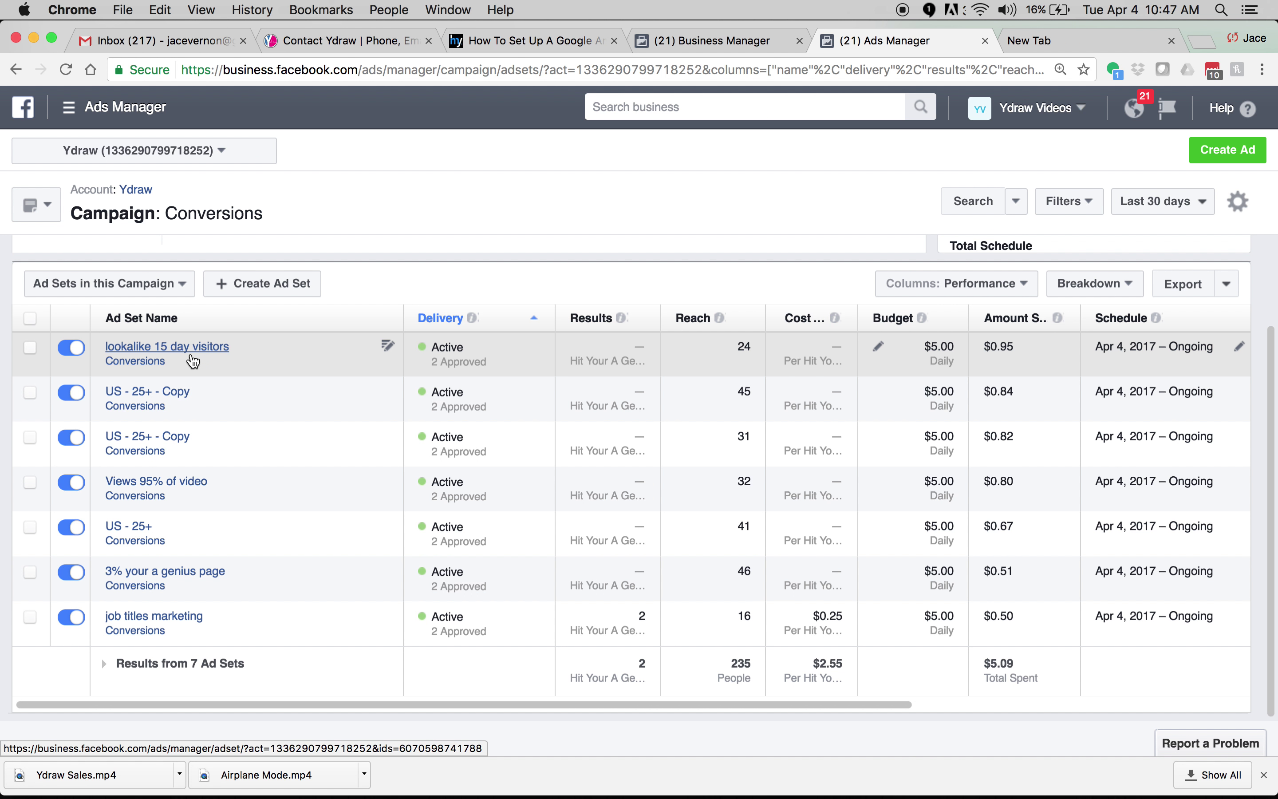
pyautogui.click(388, 435)
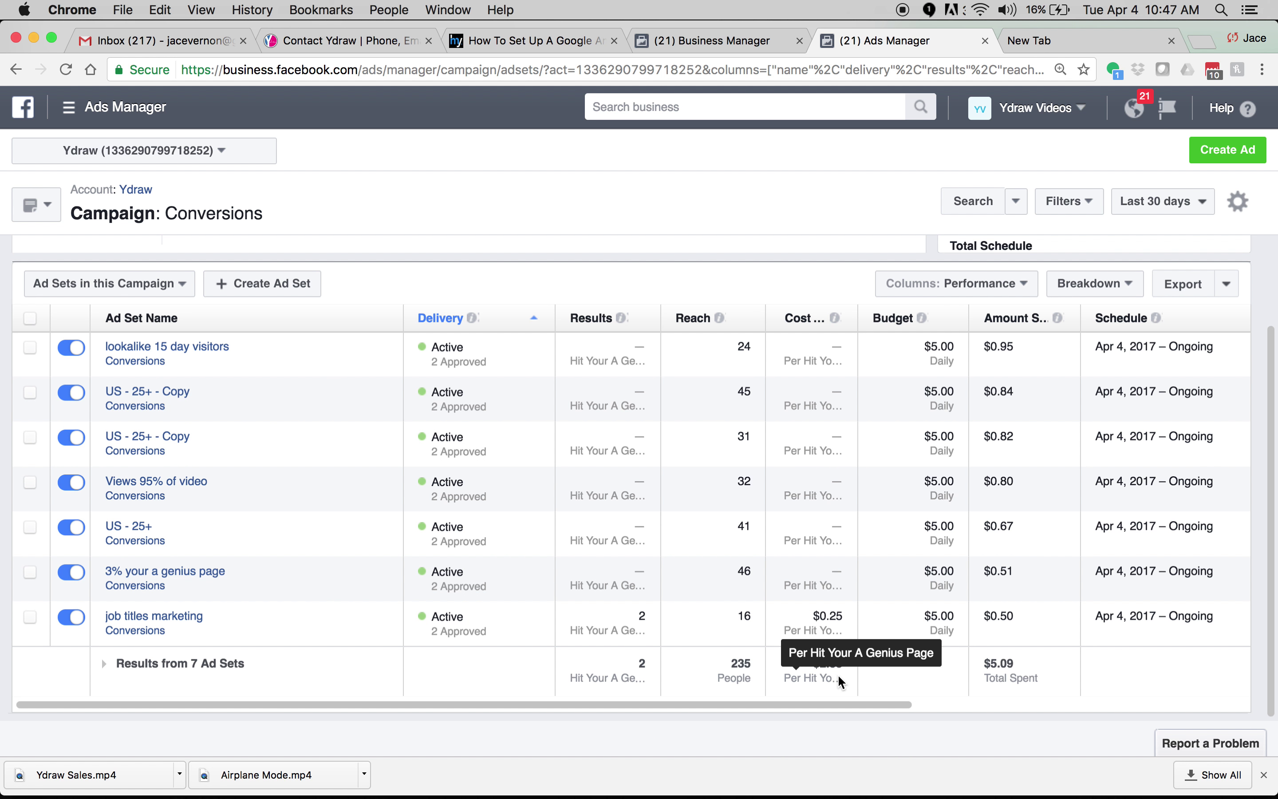
pyautogui.click(388, 391)
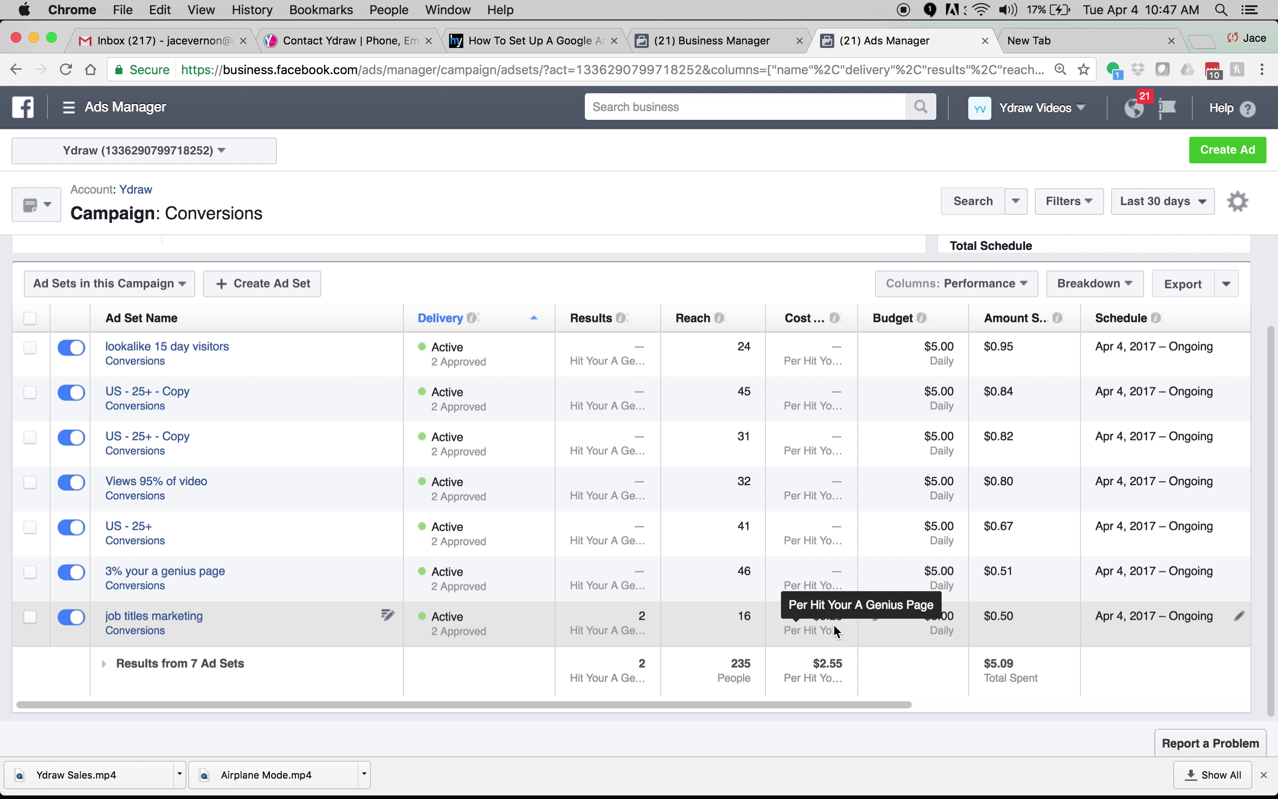
# - Open the job titles marketing ad set and its first Default name - Conversions - Copy ad
pyautogui.click(167, 624)
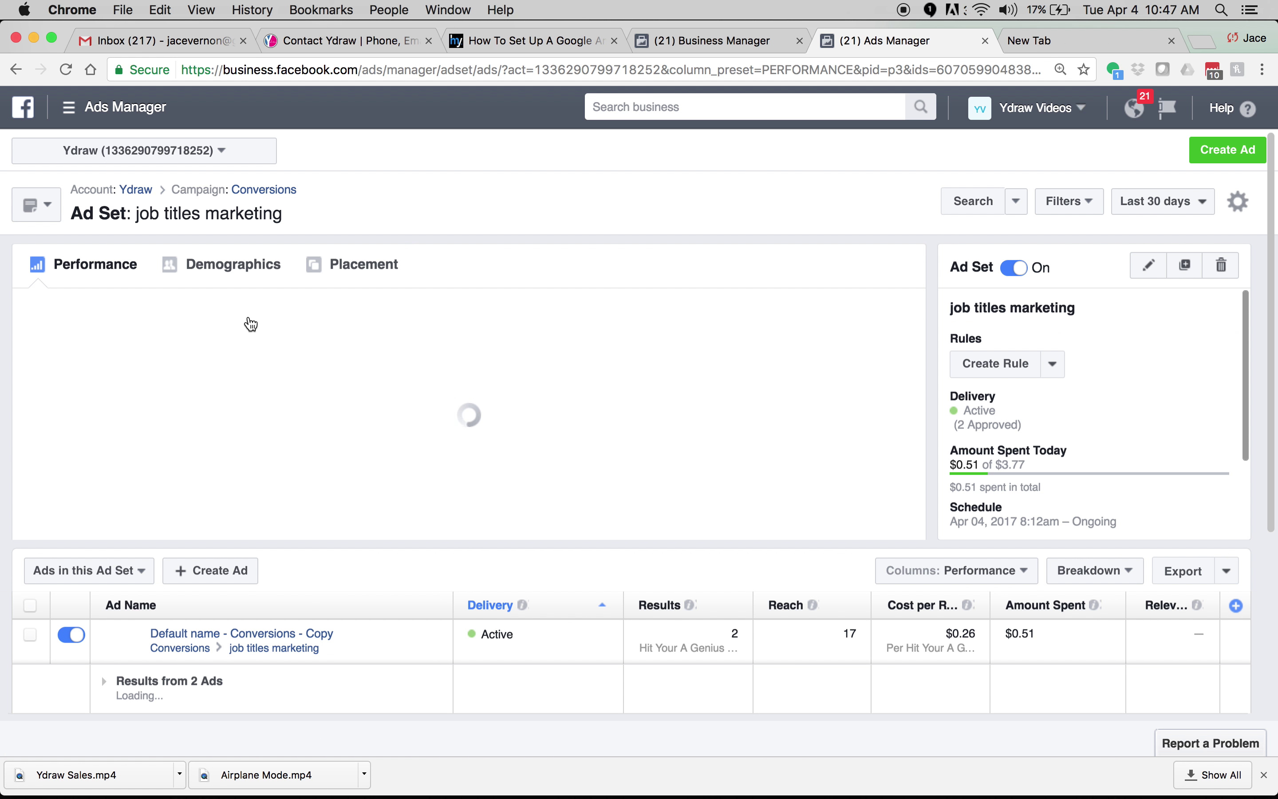
pyautogui.scroll(-3, 251, 323)
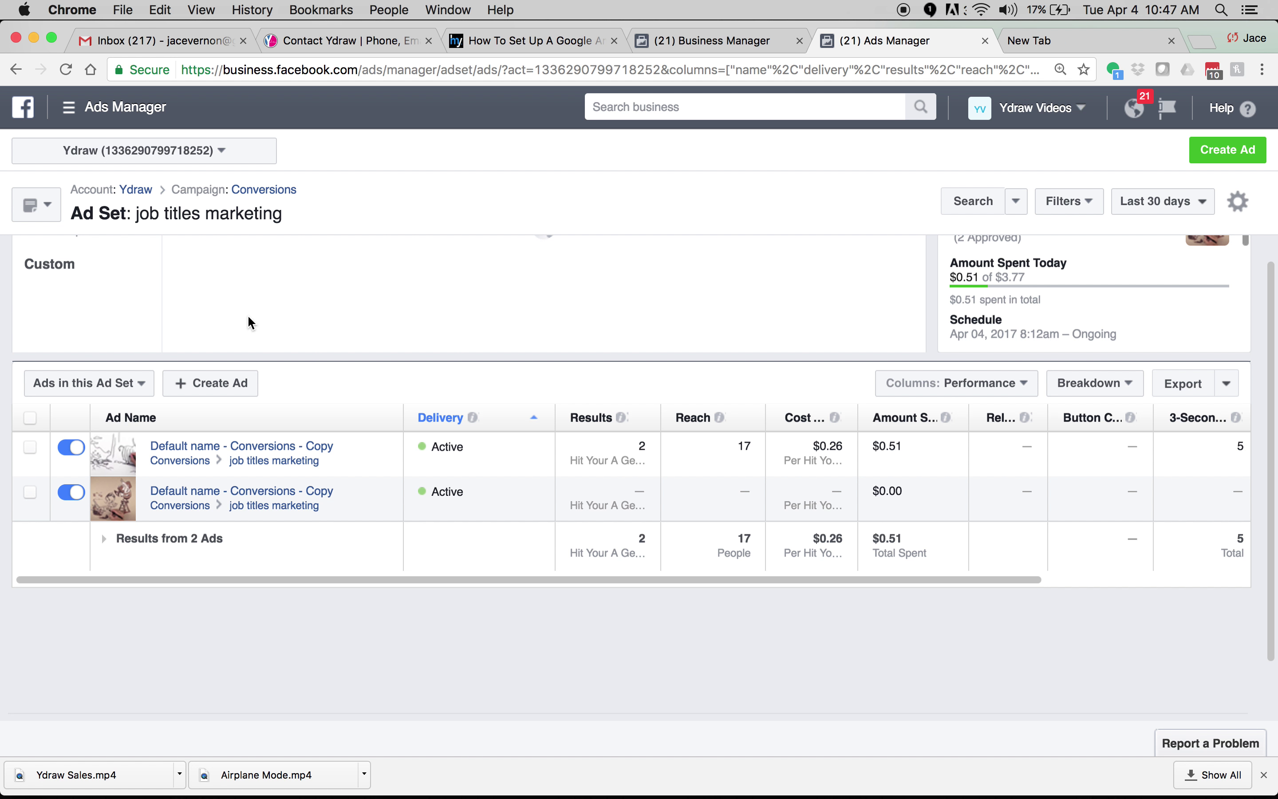
pyautogui.click(252, 445)
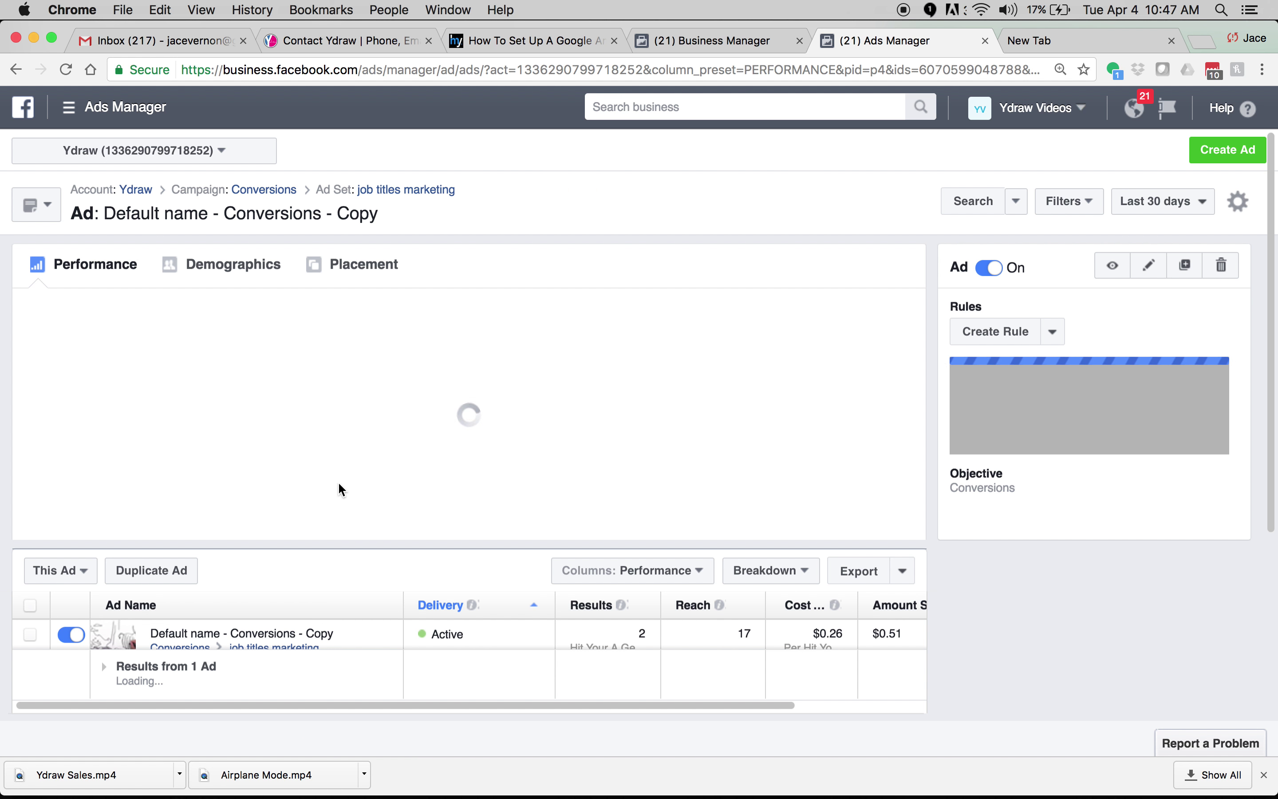
# - Preview the ad and open it in the Facebook Desktop News Feed view
pyautogui.click(1113, 265)
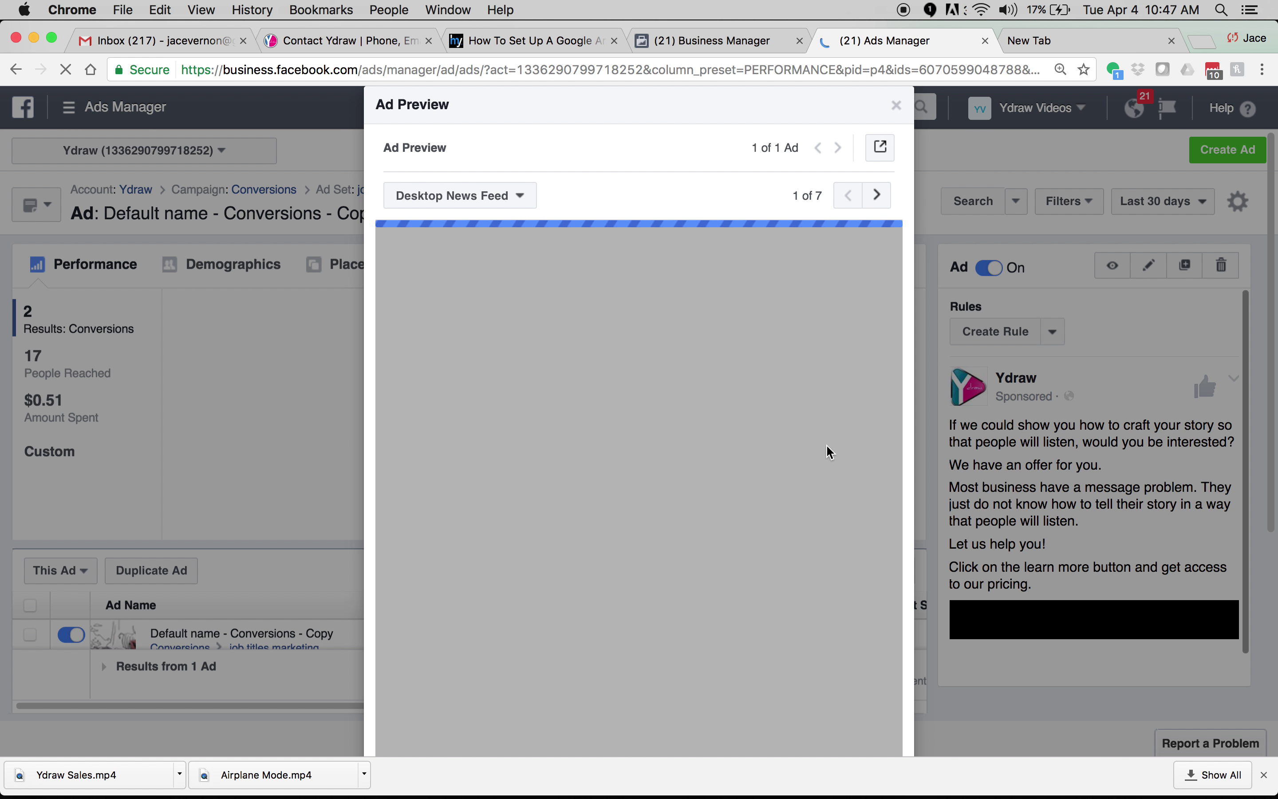
pyautogui.scroll(-1, 826, 452)
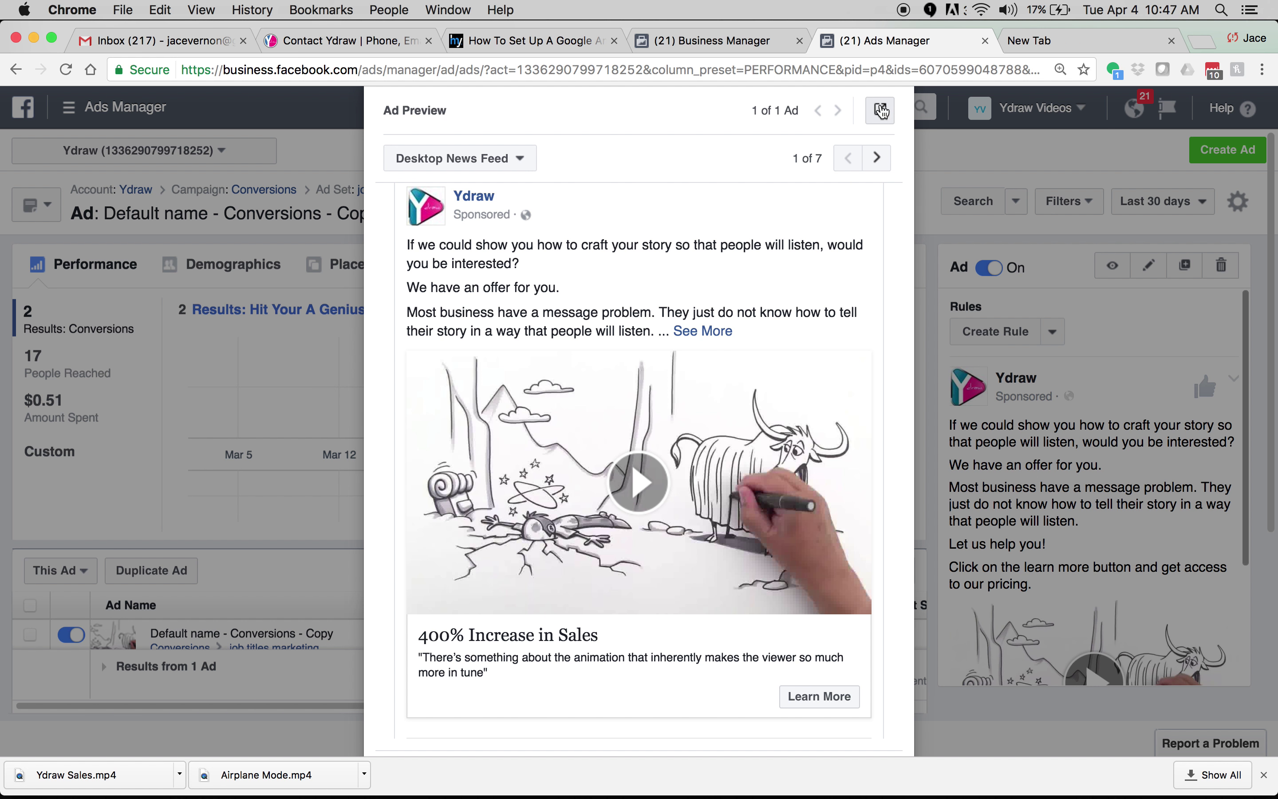
pyautogui.click(881, 110)
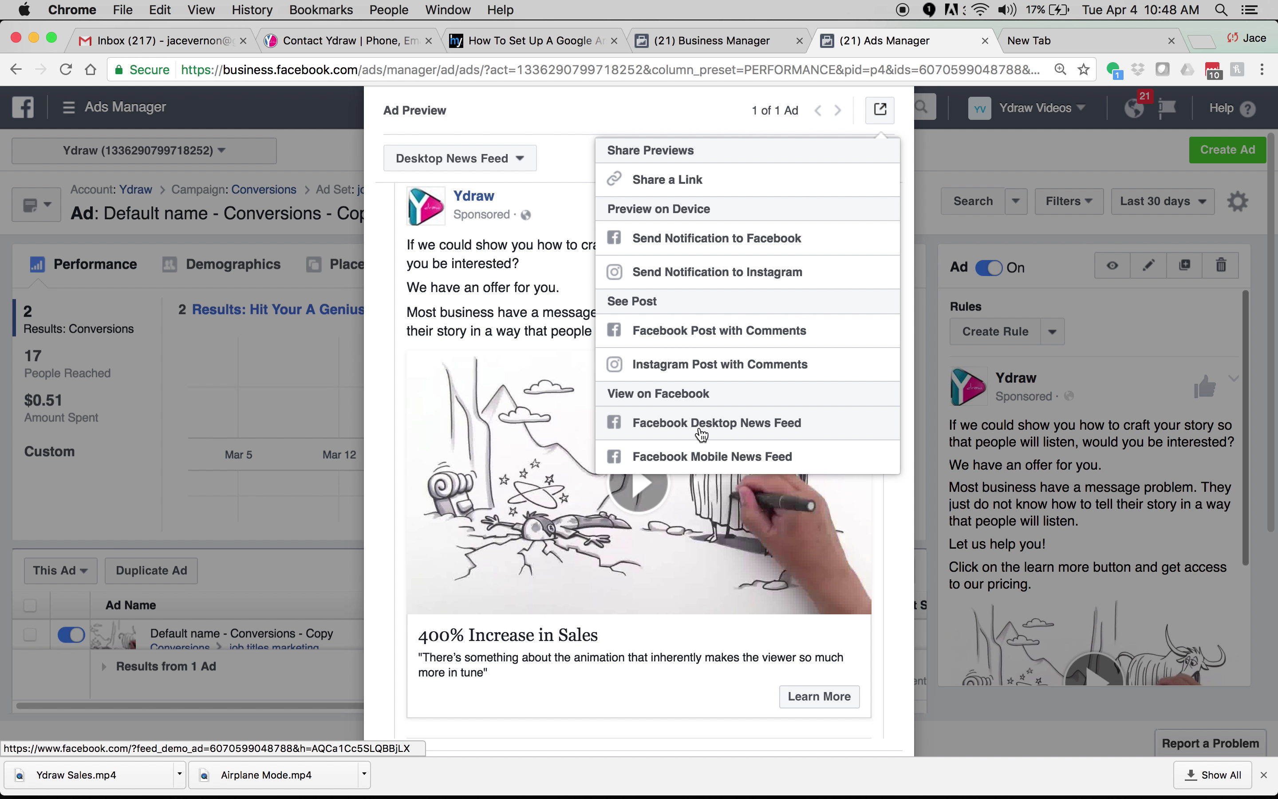
pyautogui.click(702, 434)
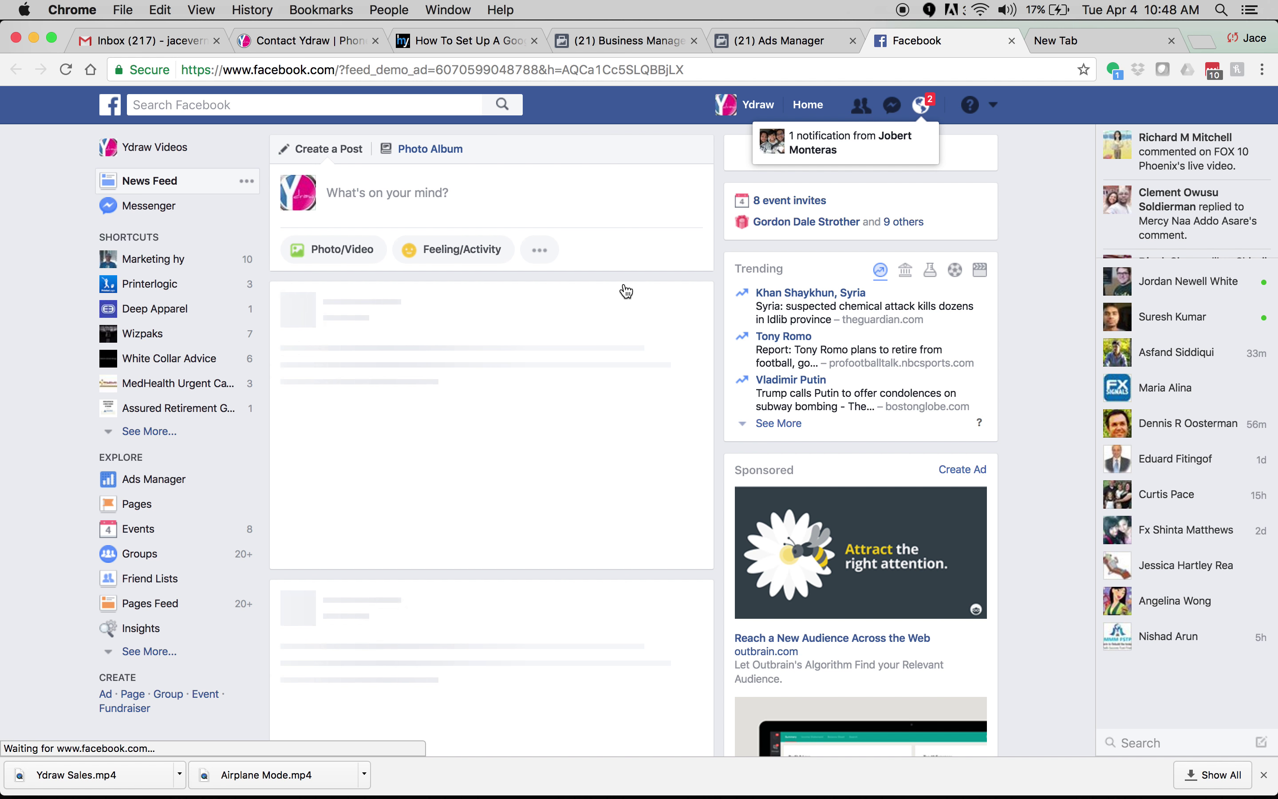
# - Zoom the Facebook feed demo in twice and scroll through the video ad
pyautogui.press('super+equal')
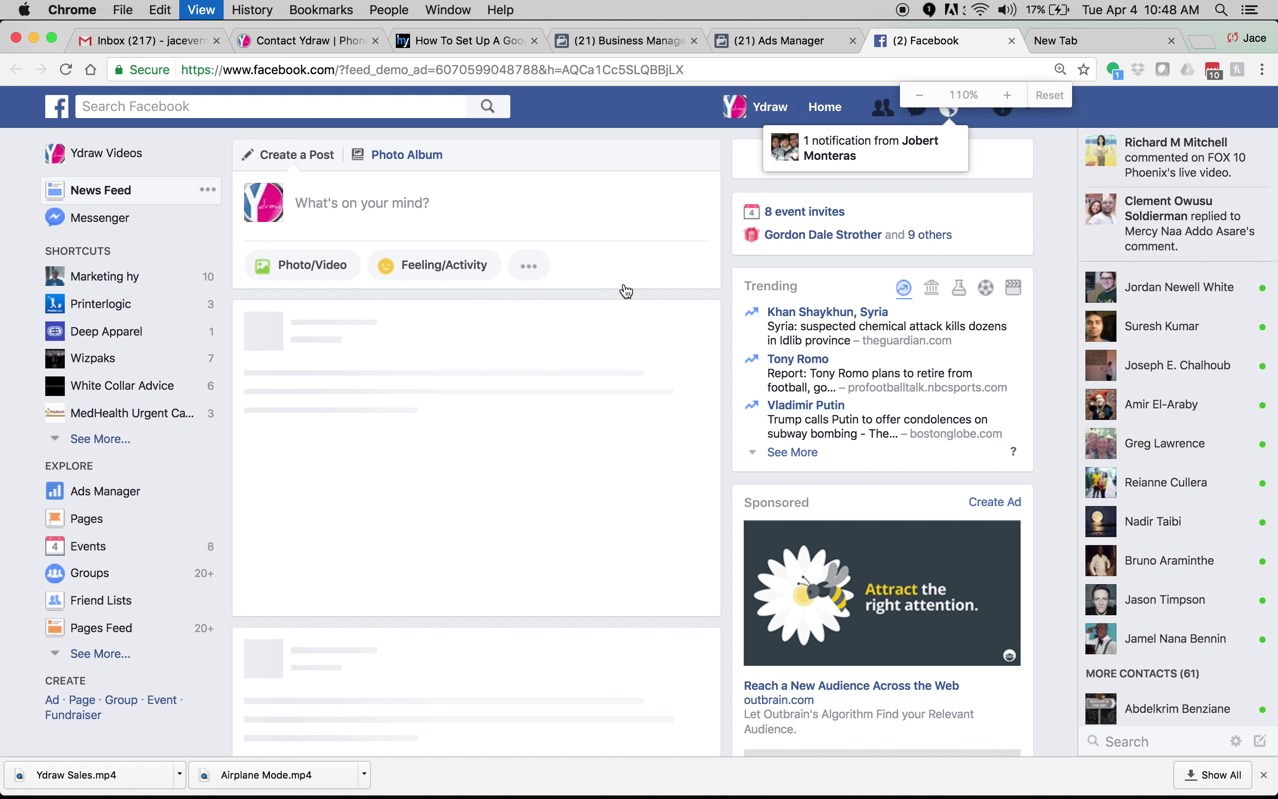
pyautogui.press('super+equal')
pyautogui.press('super+equal')
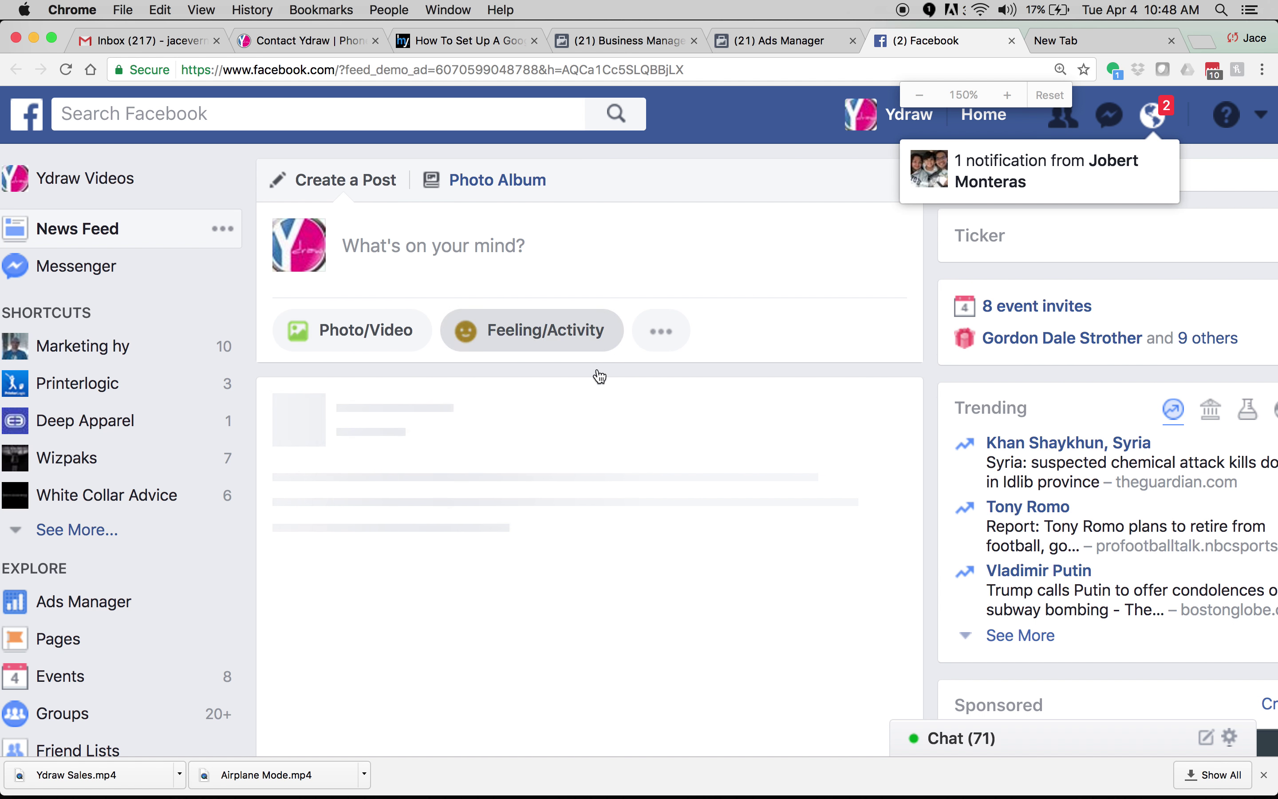
pyautogui.scroll(-10, 580, 421)
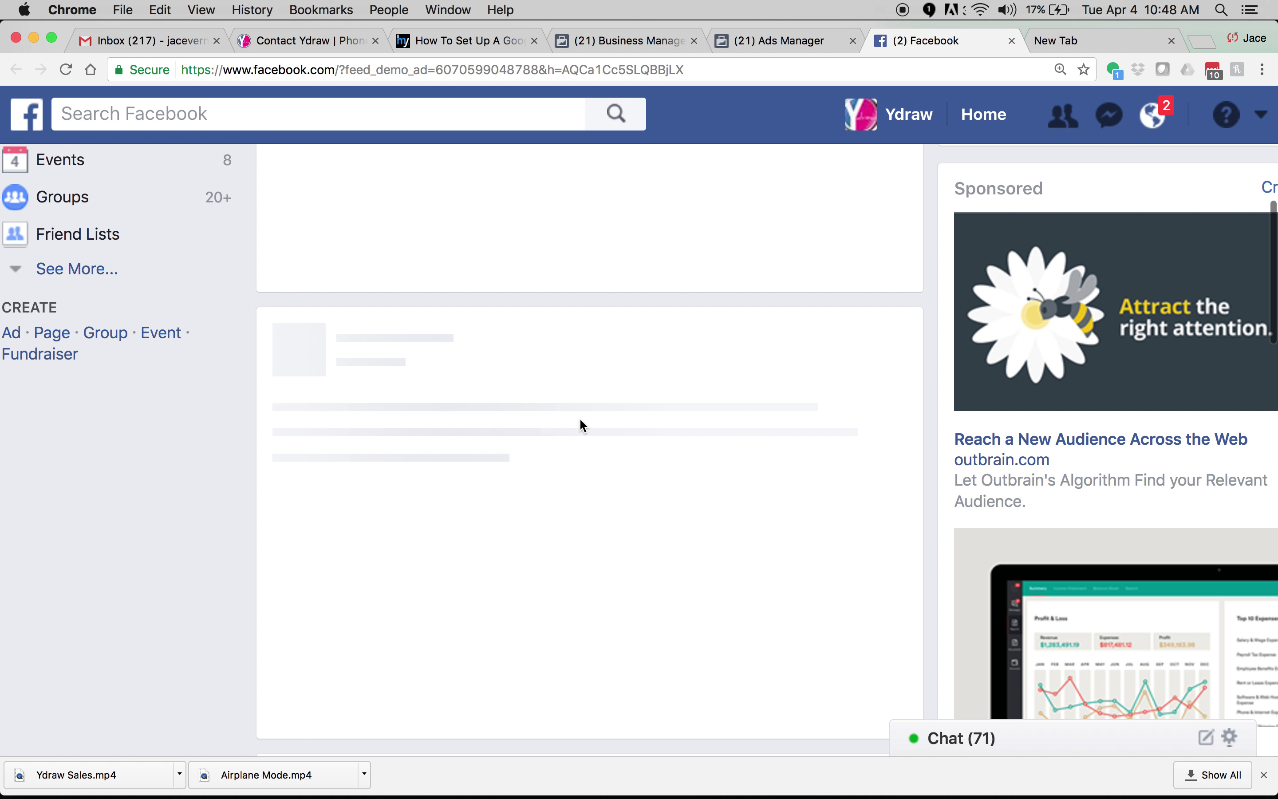
pyautogui.scroll(-3, 579, 417)
pyautogui.scroll(5, 580, 417)
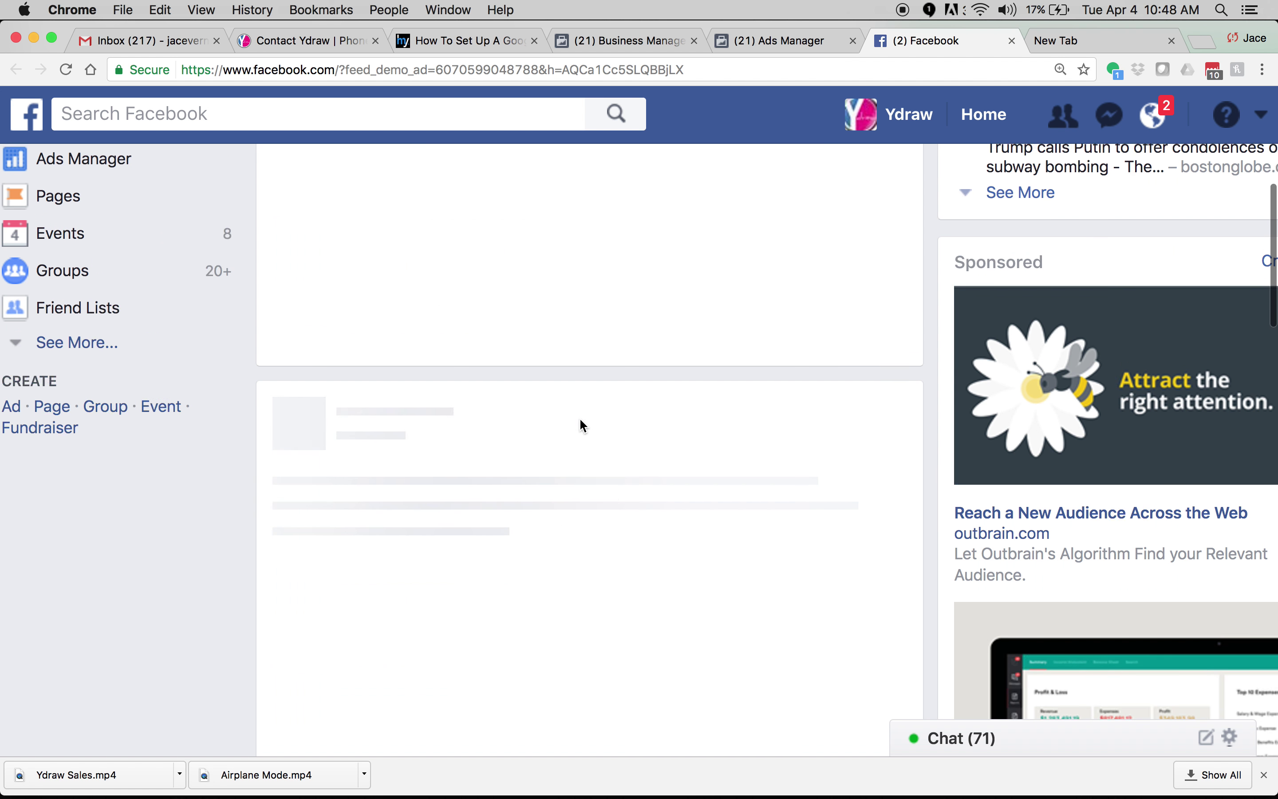
pyautogui.scroll(-2, 580, 417)
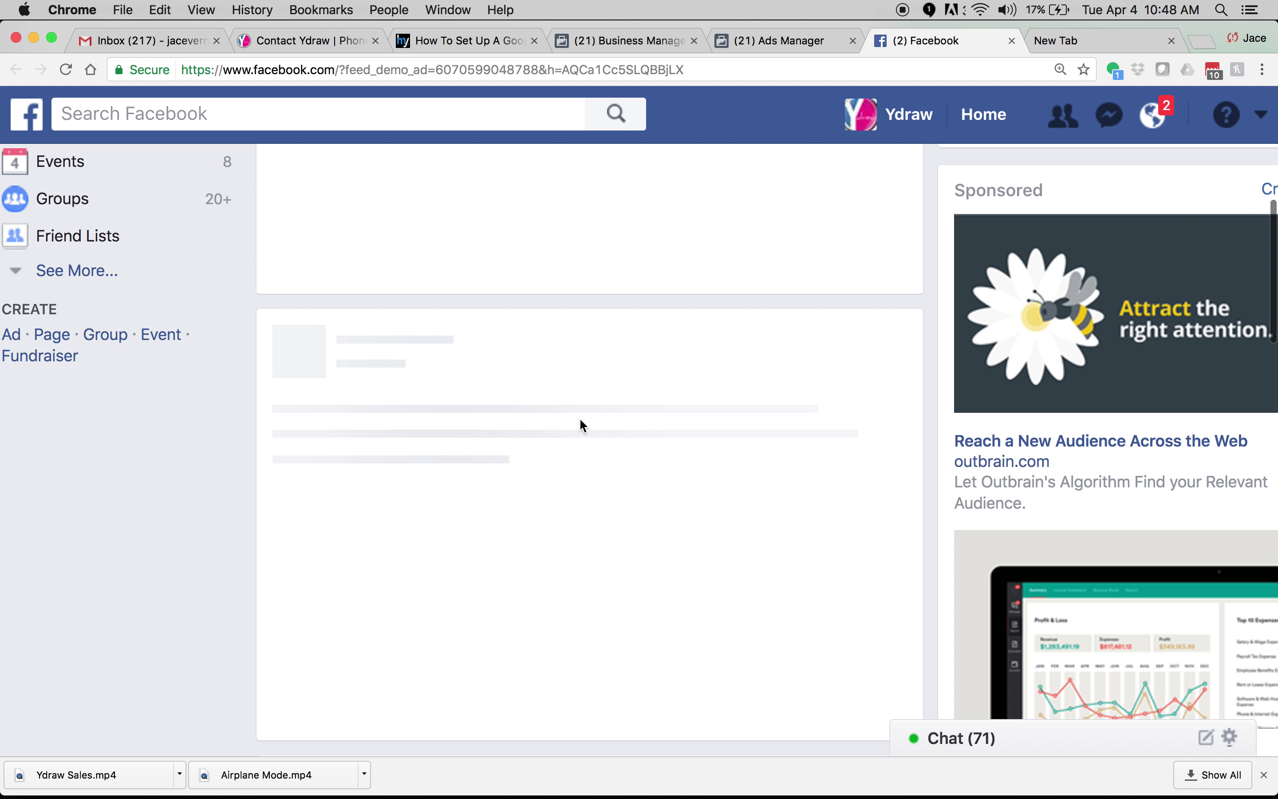
# - Compare the feed demo with the Ads Manager ad preview, ending on Ads Manager
pyautogui.click(760, 42)
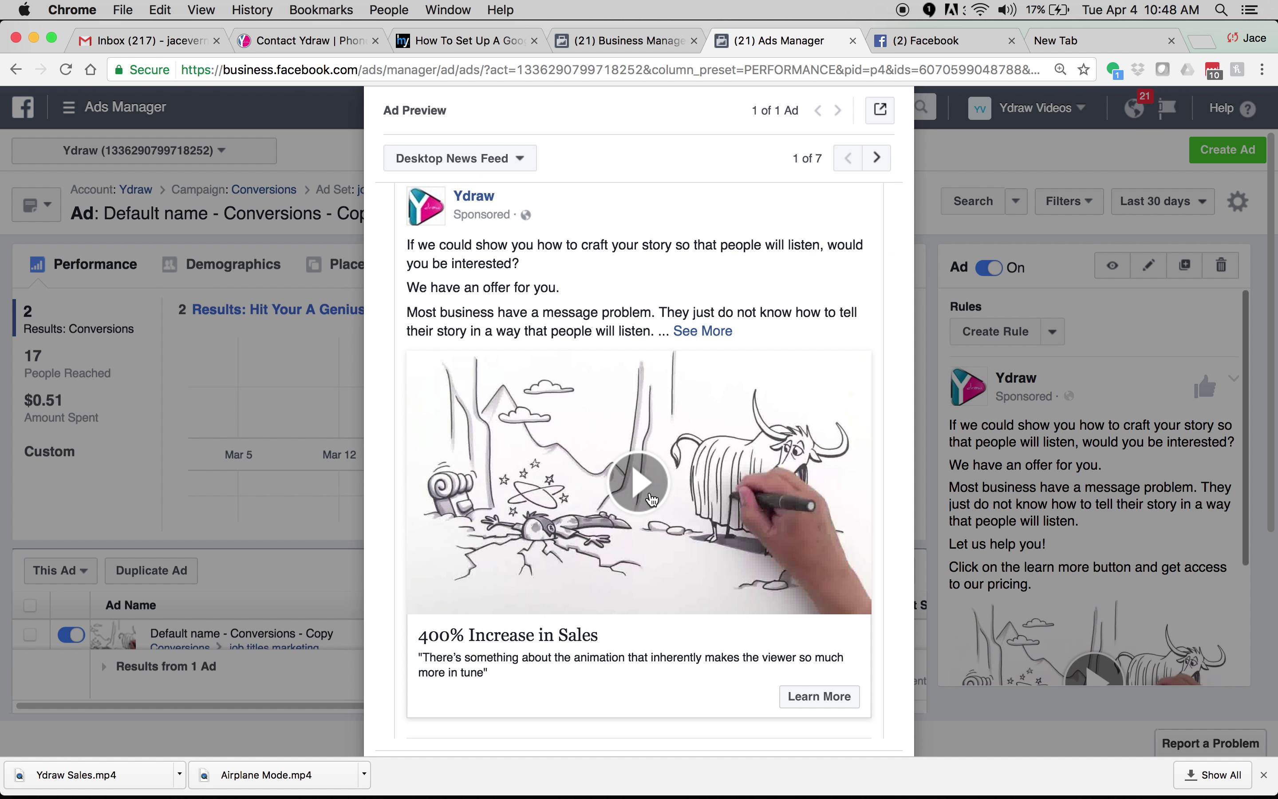
pyautogui.click(938, 44)
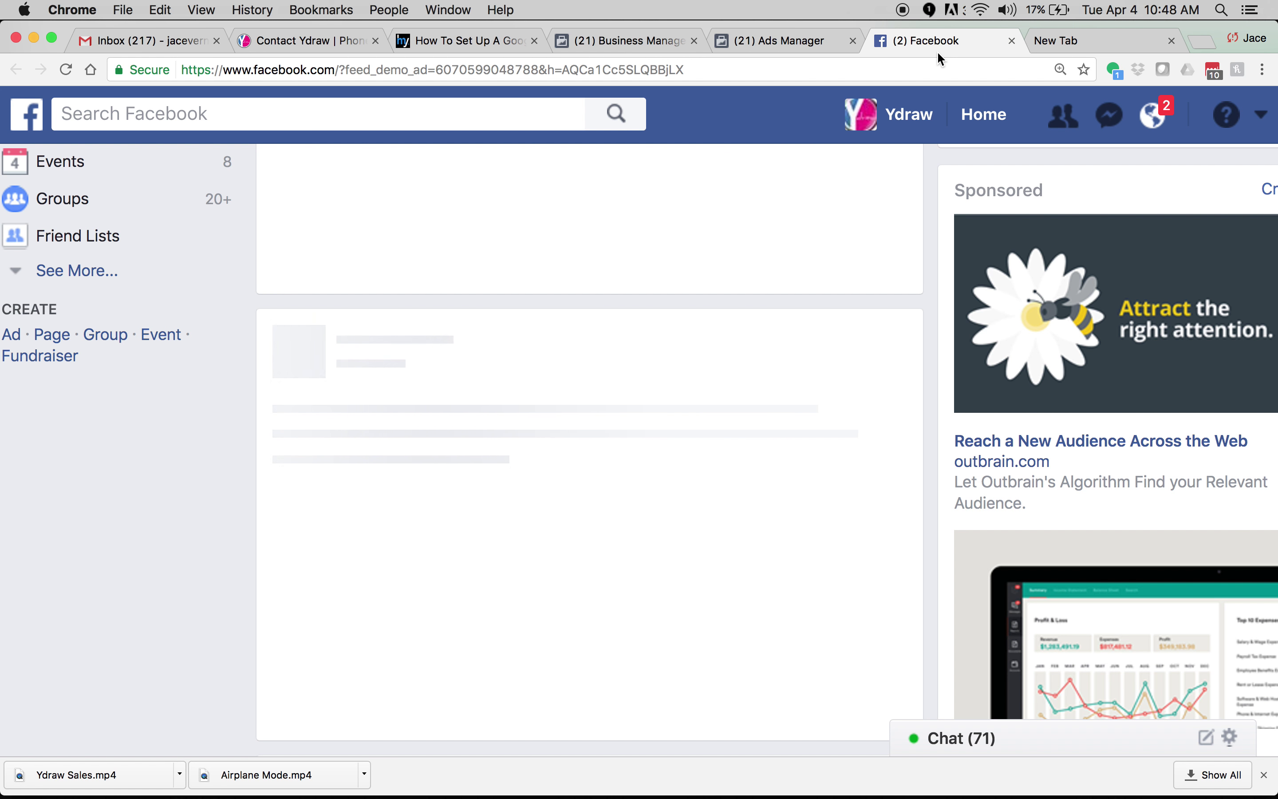
pyautogui.click(784, 48)
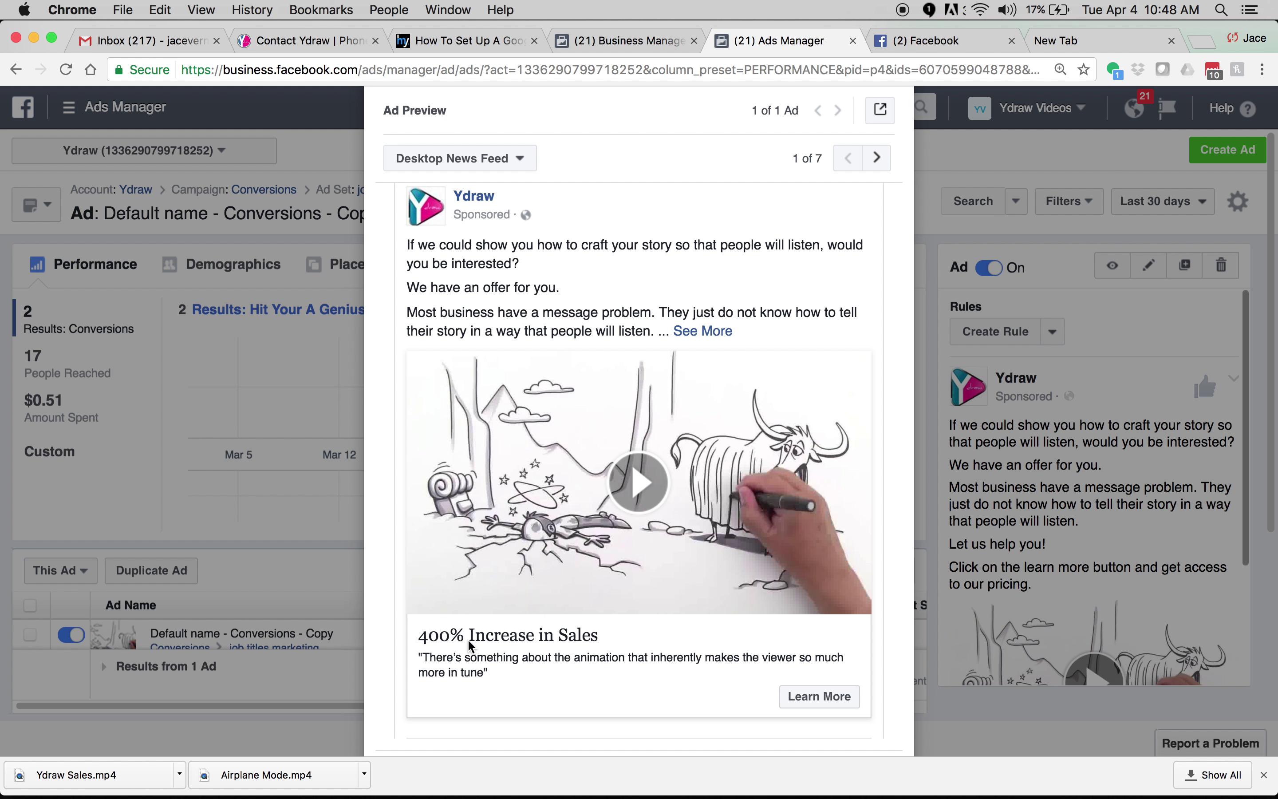
pyautogui.click(975, 42)
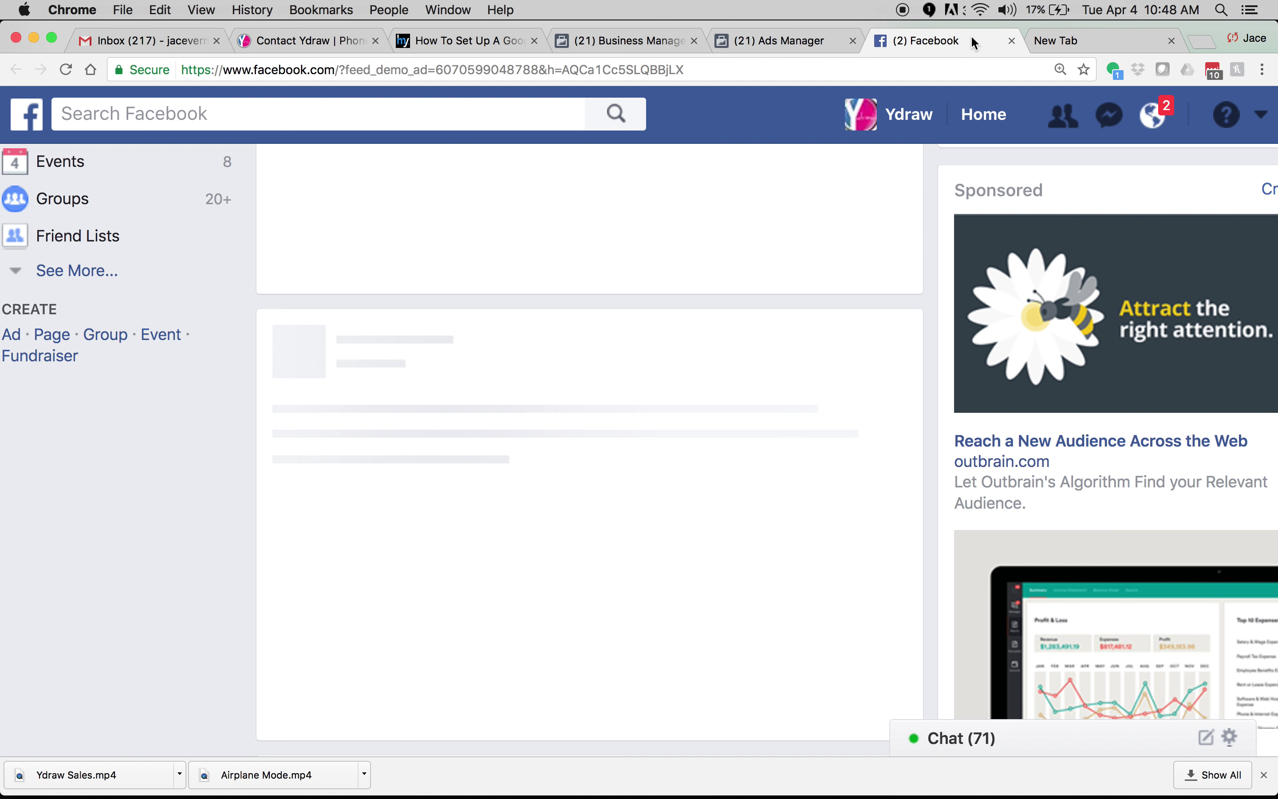
pyautogui.click(785, 41)
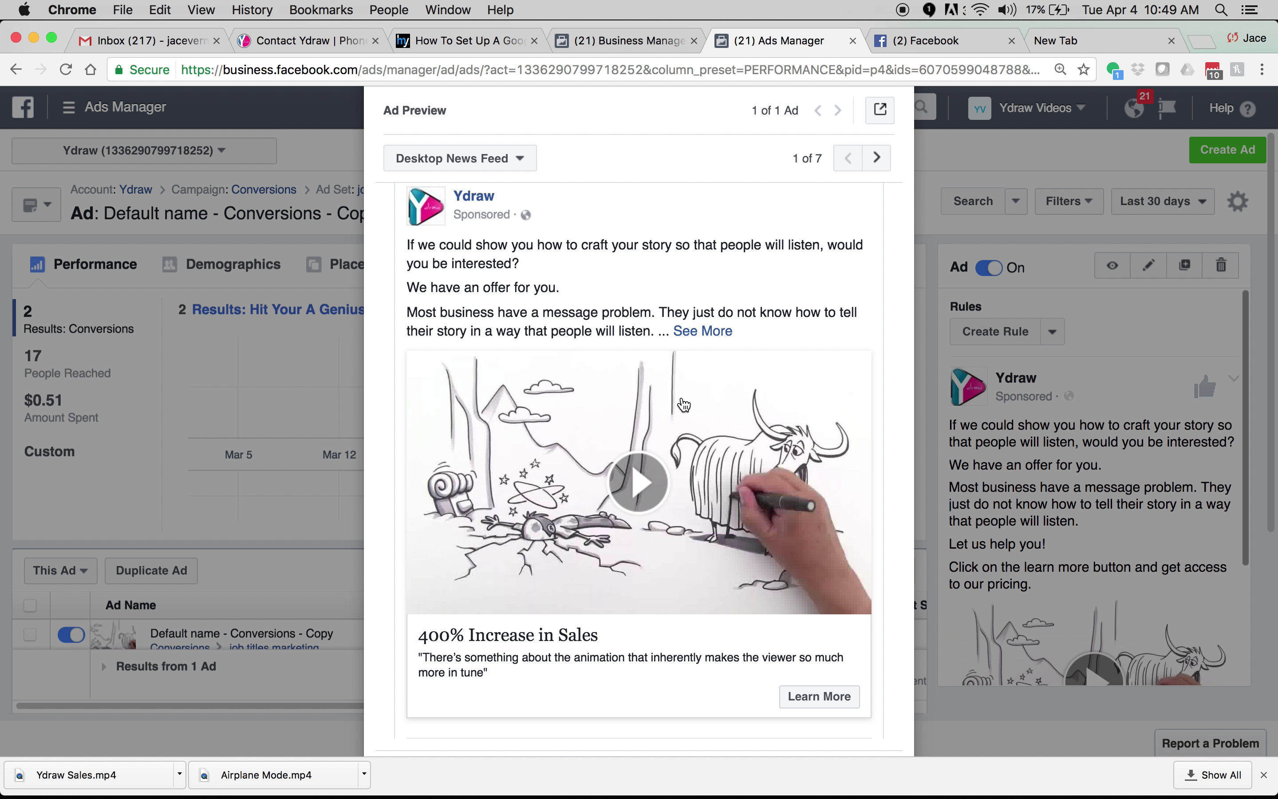
# - Close the first ad's preview and go back to the job titles marketing ad set
pyautogui.click(220, 374)
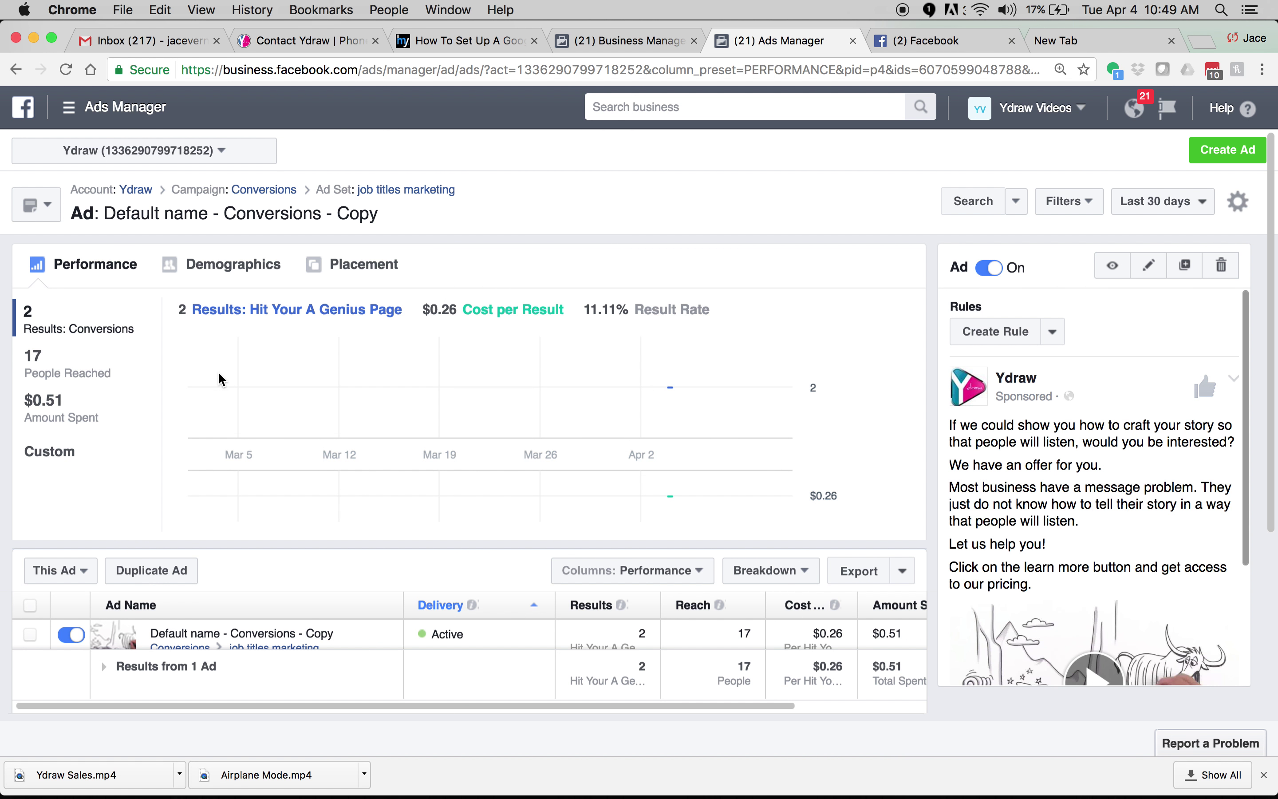
pyautogui.scroll(-5, 360, 375)
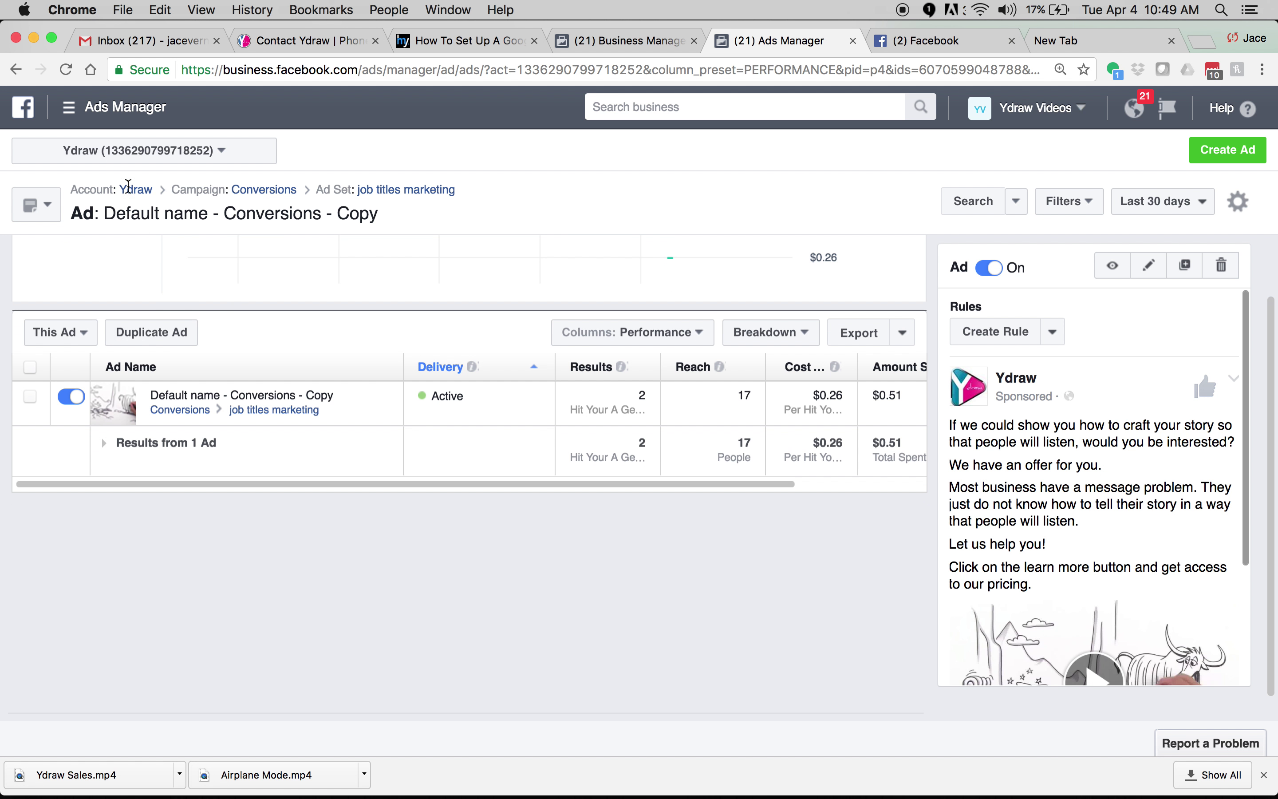
pyautogui.click(15, 74)
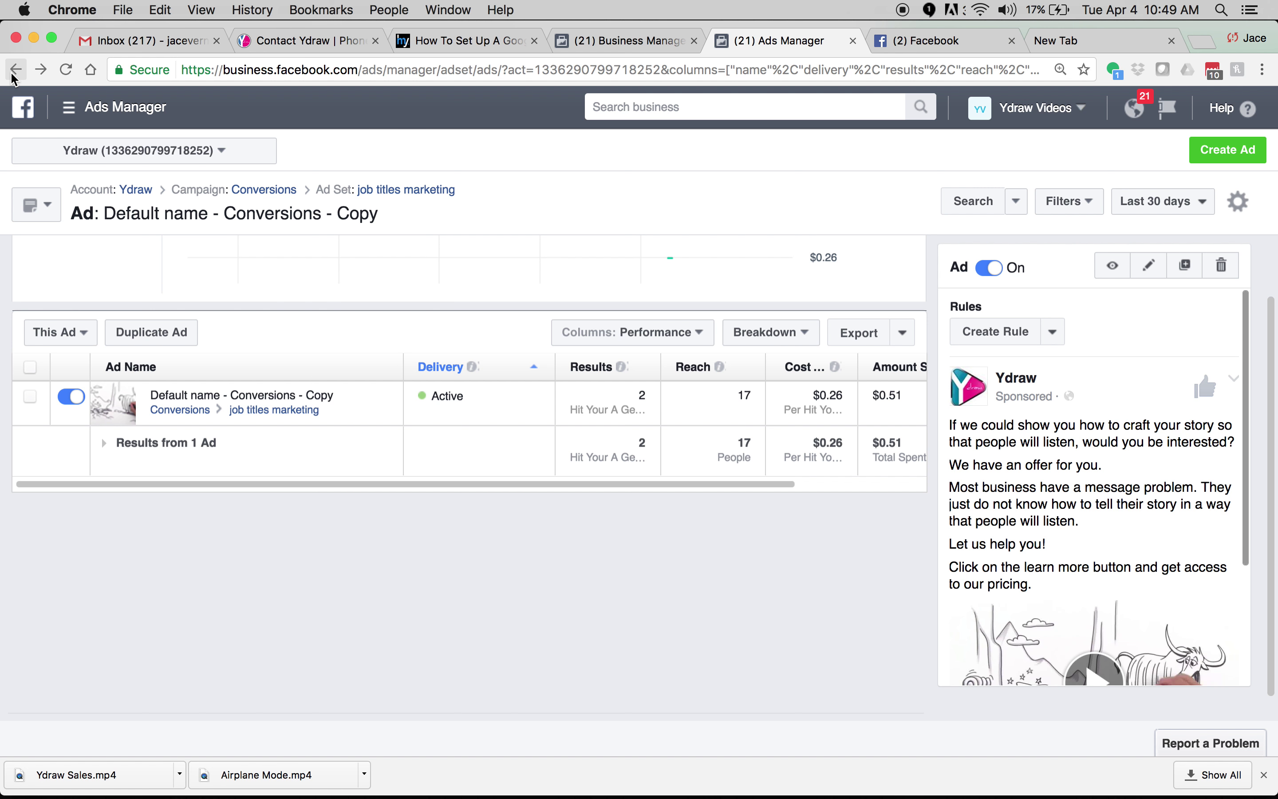
pyautogui.scroll(-5, 523, 520)
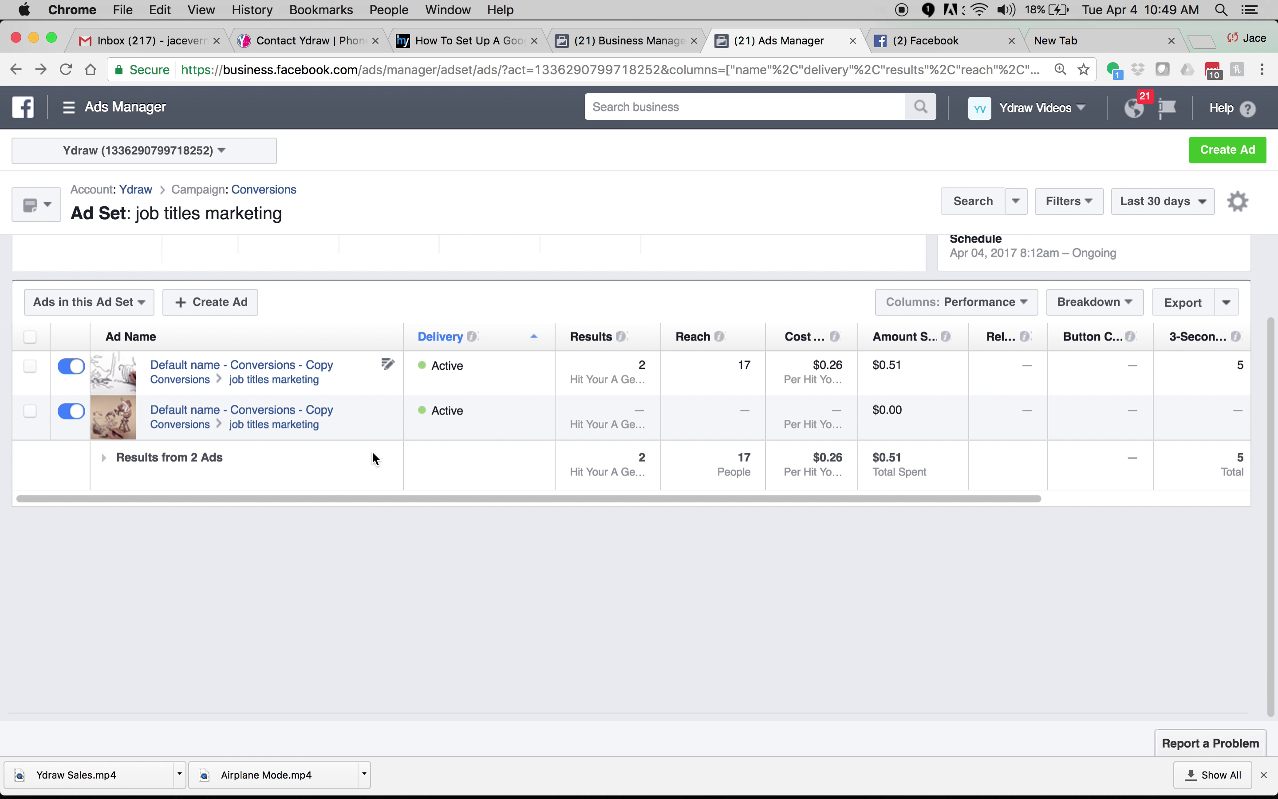
# - Preview the second test ad, then go back to the Conversions campaign overview
pyautogui.click(256, 411)
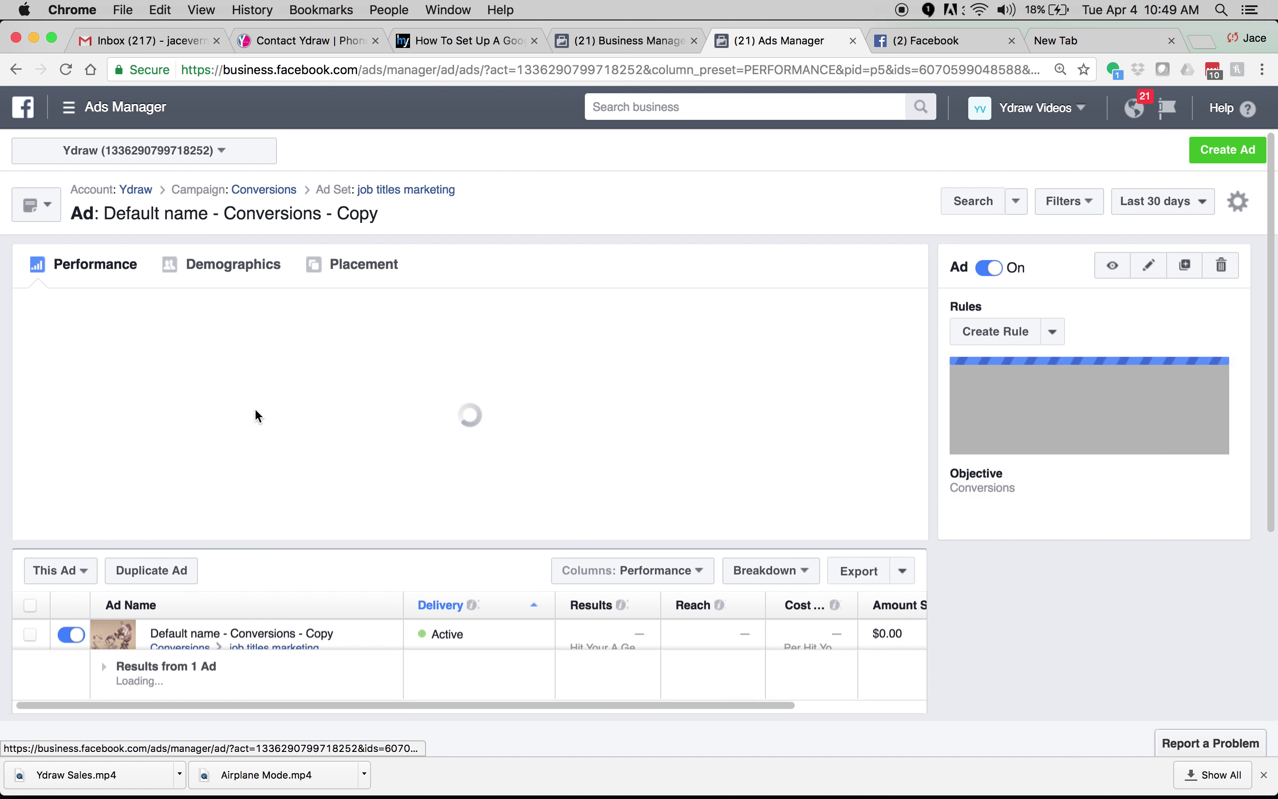
pyautogui.click(1114, 267)
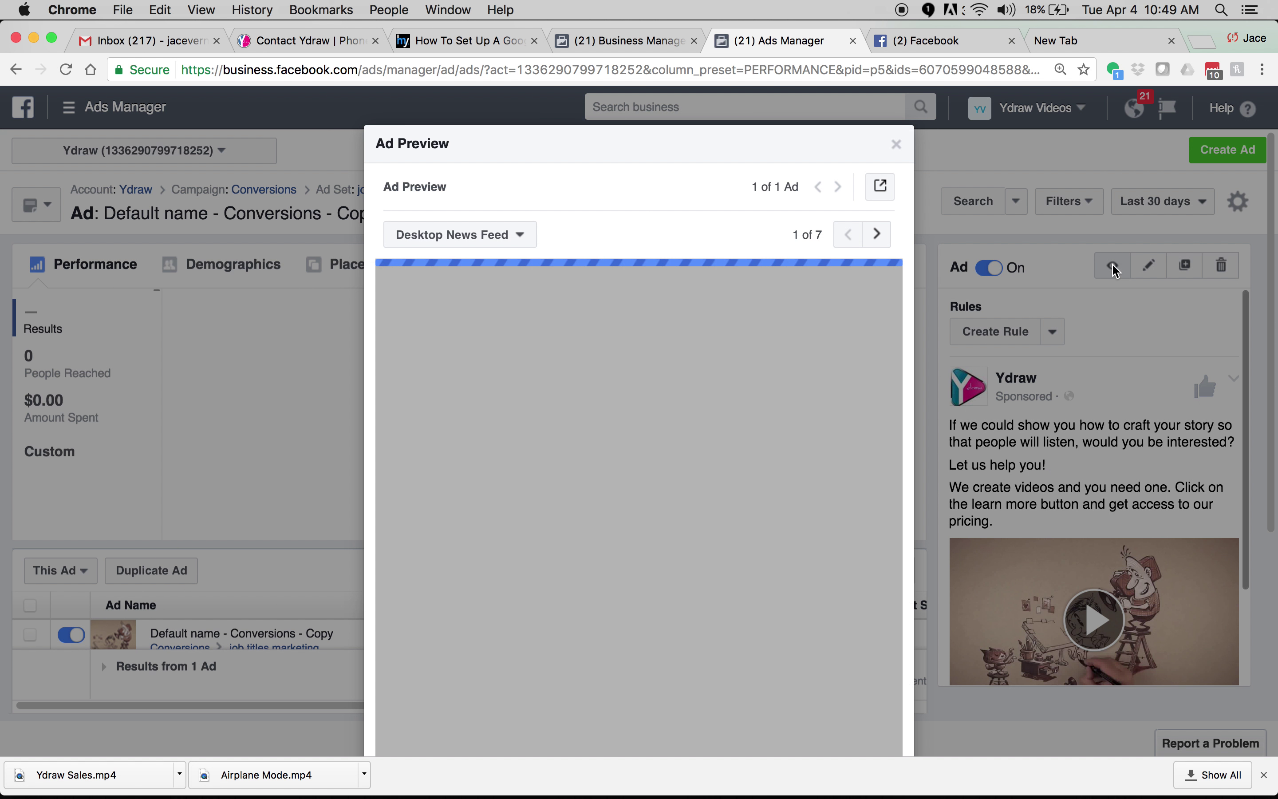
pyautogui.scroll(-4, 618, 312)
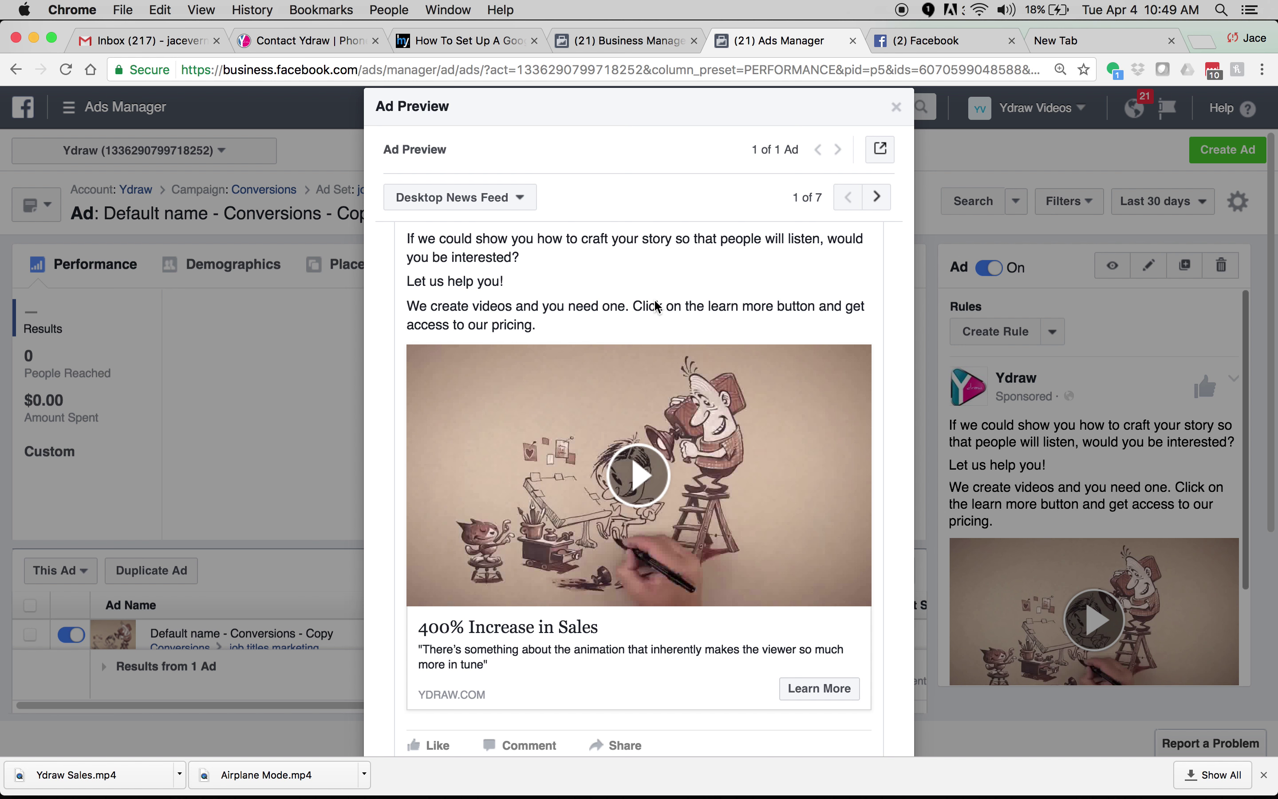
pyautogui.scroll(-4, 655, 304)
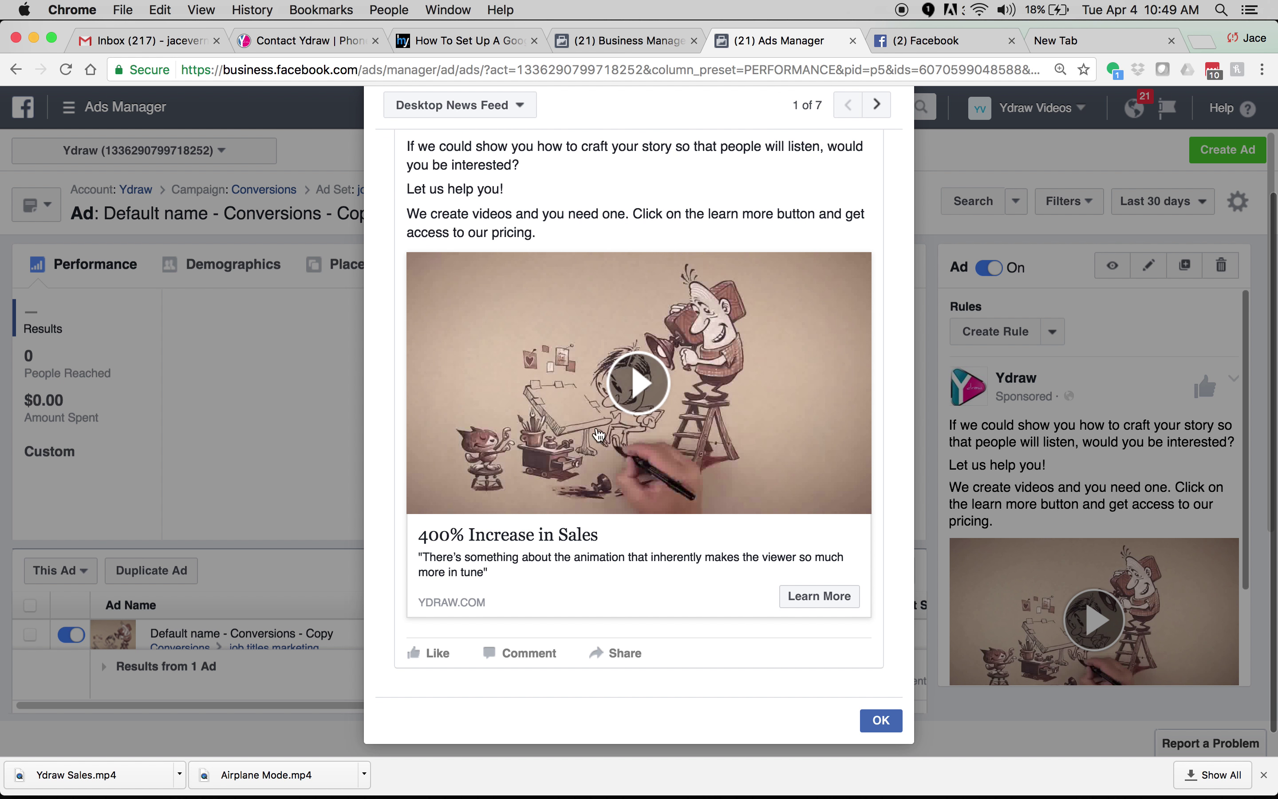
pyautogui.click(252, 460)
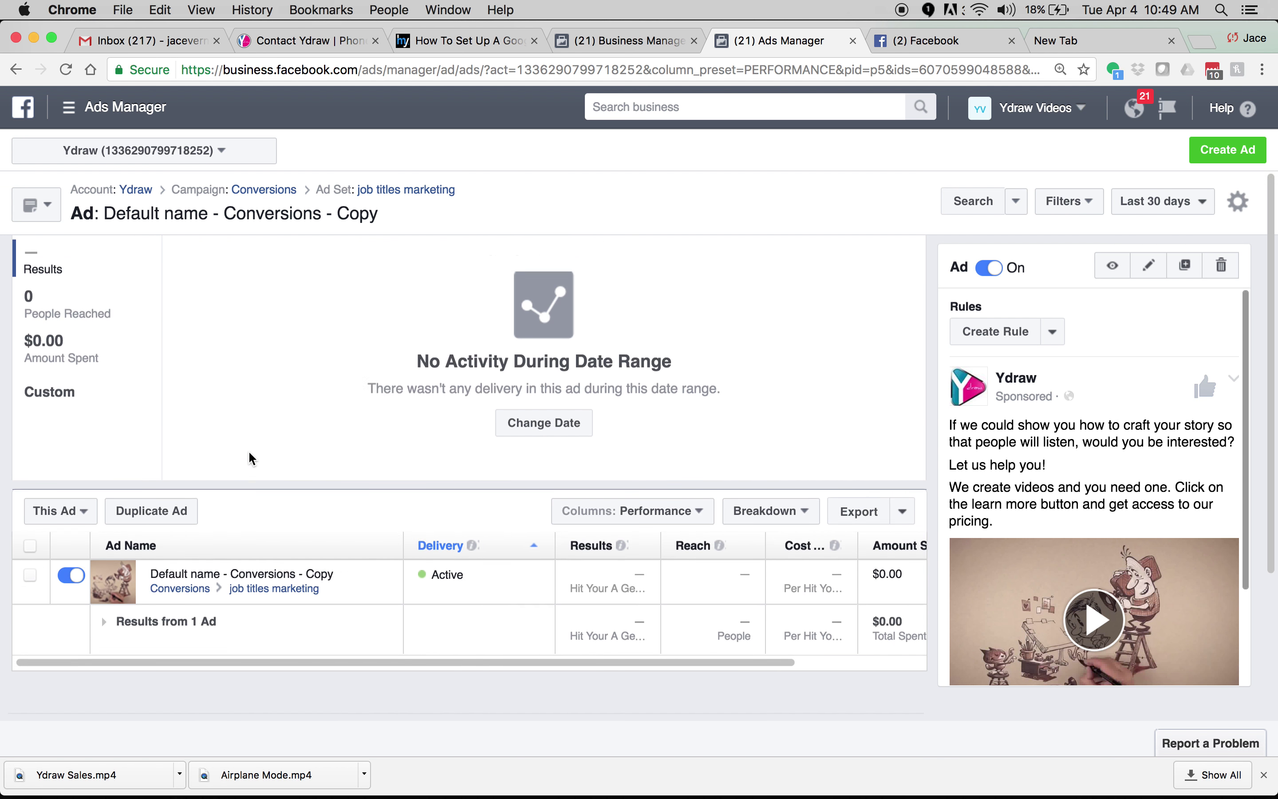
pyautogui.click(16, 69)
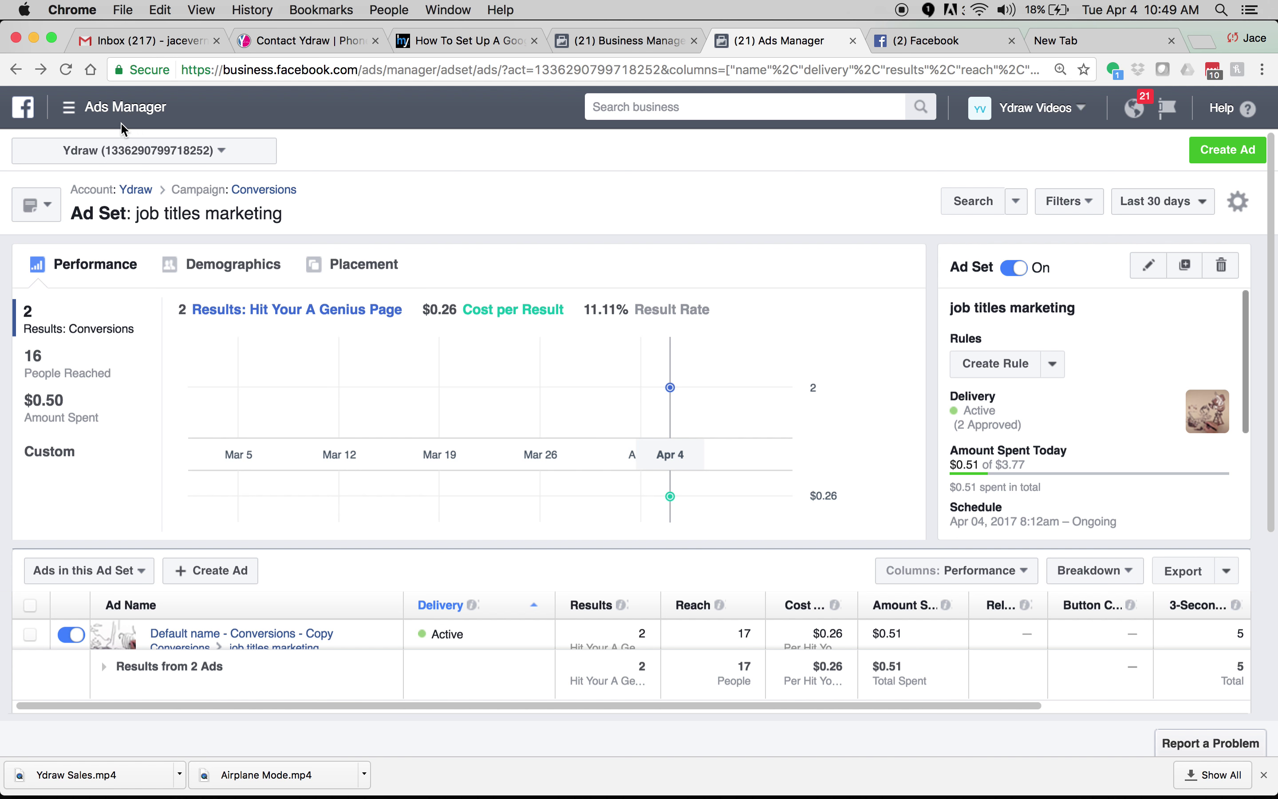
pyautogui.click(16, 72)
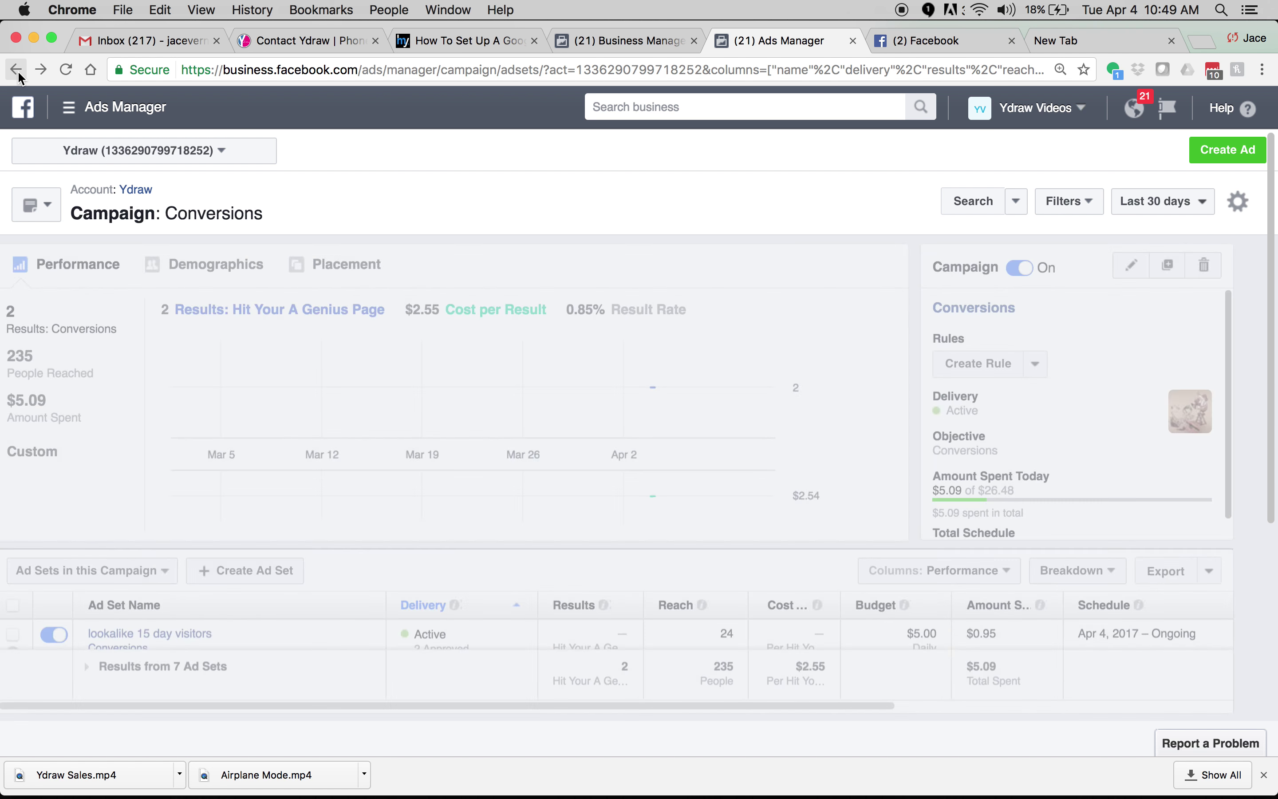
pyautogui.scroll(-5, 381, 372)
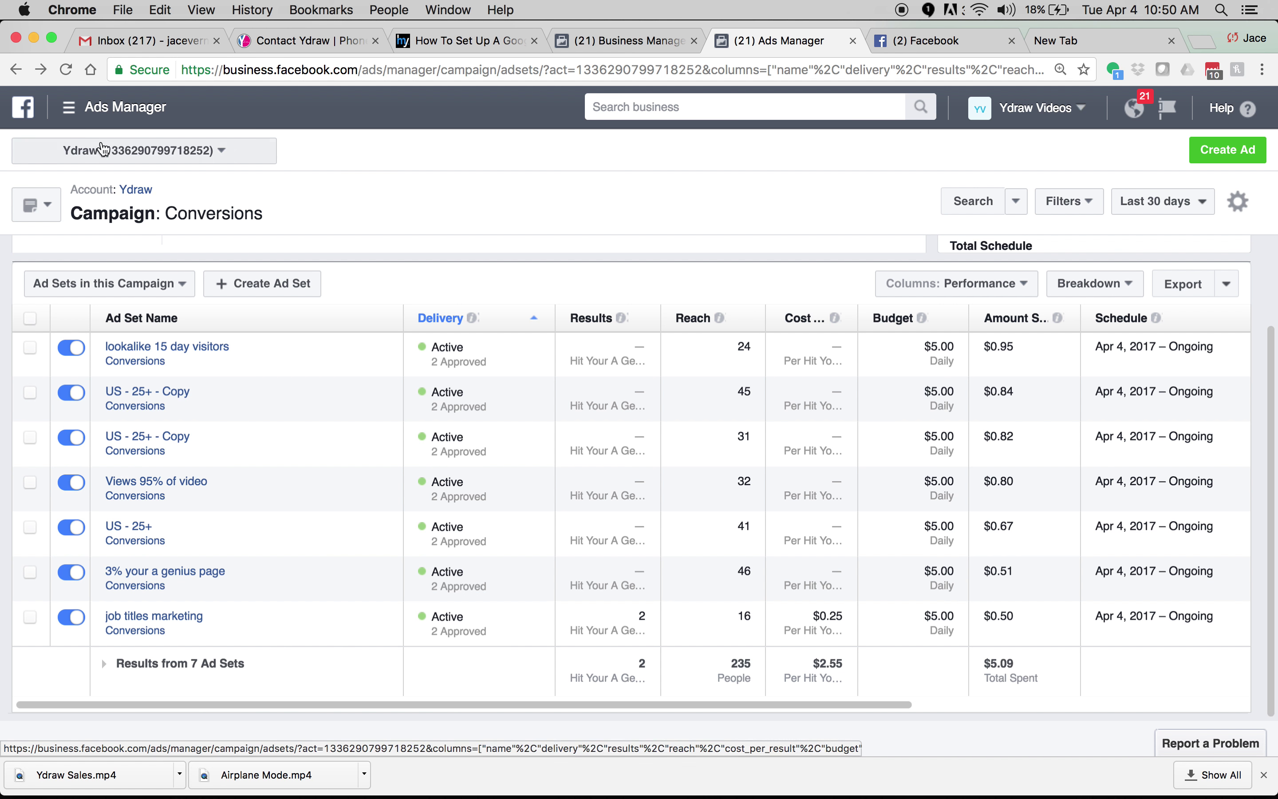
# - Go to Asset Library > Audiences from the Ads Manager menu
pyautogui.click(77, 111)
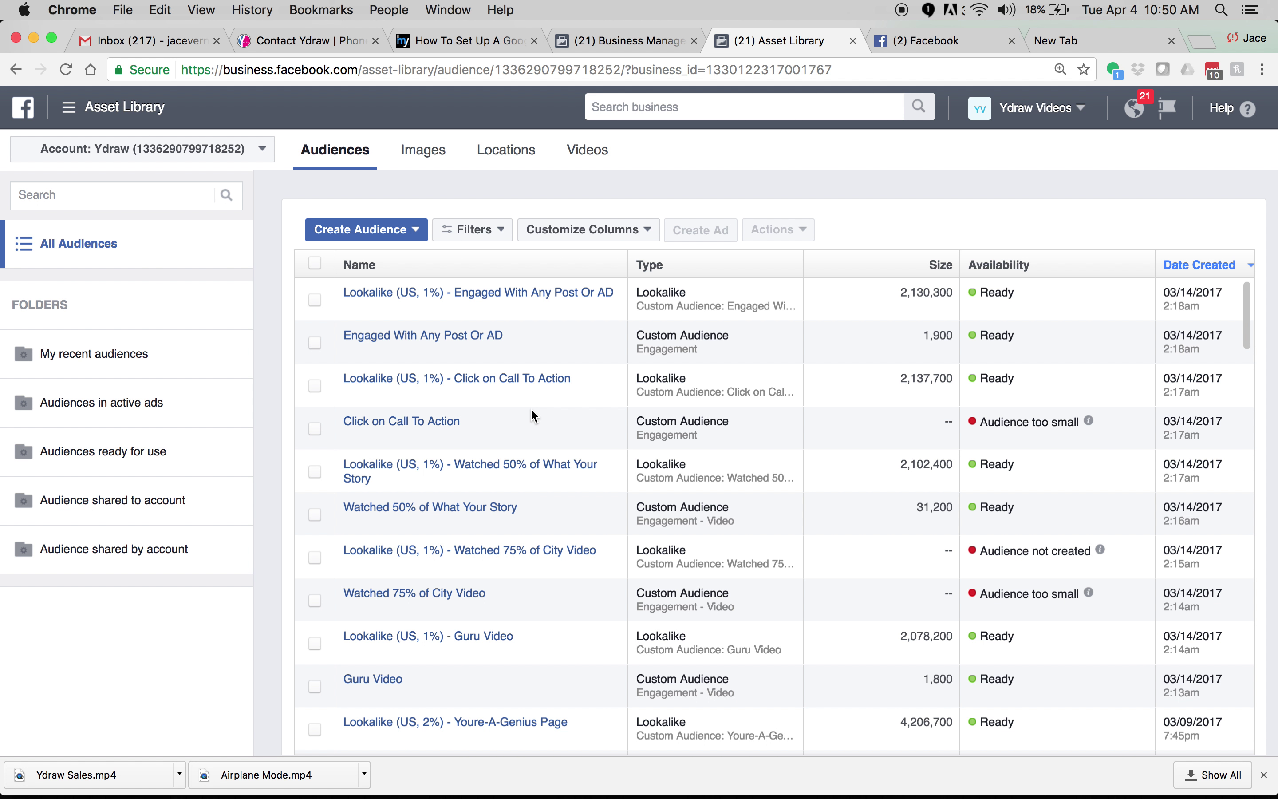
pyautogui.scroll(-1, 530, 407)
pyautogui.scroll(1, 531, 408)
pyautogui.moveTo(507, 378)
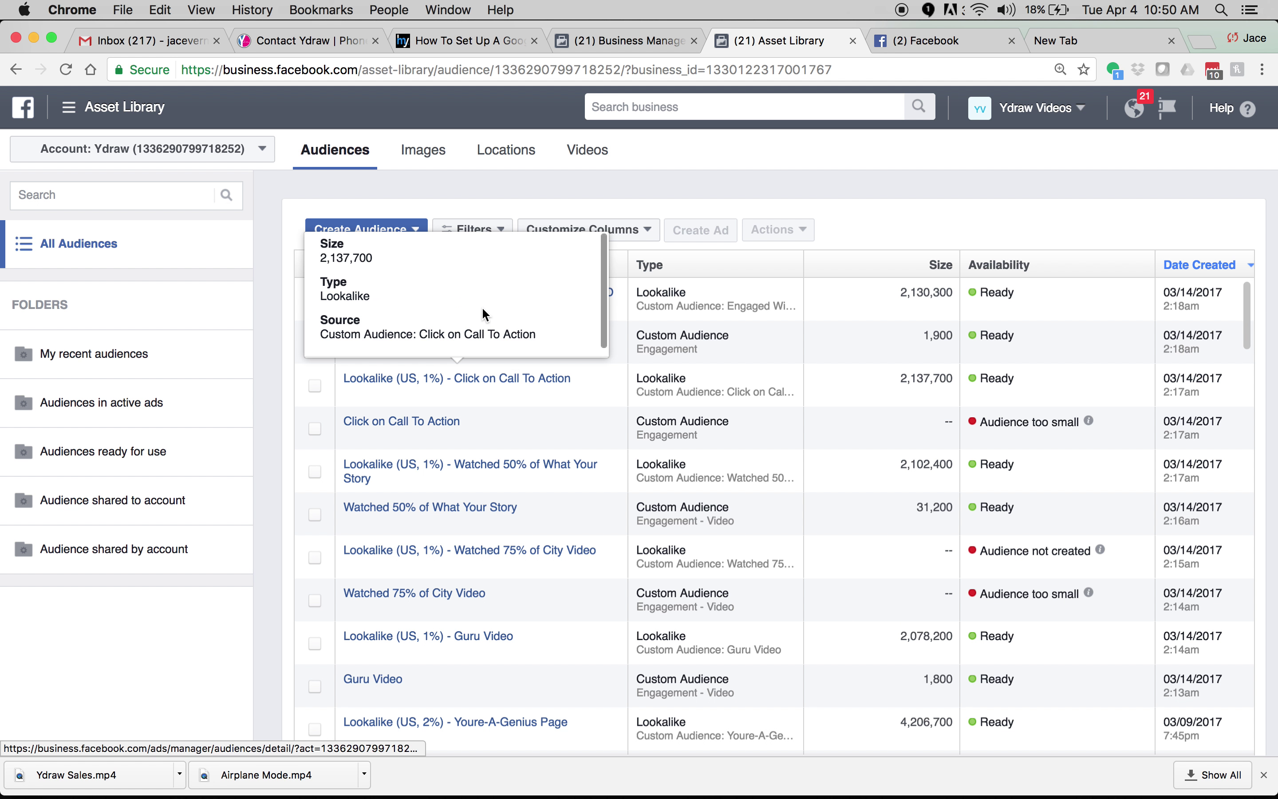
# - Filter the audience list to Type: Lookalike only
pyautogui.click(501, 232)
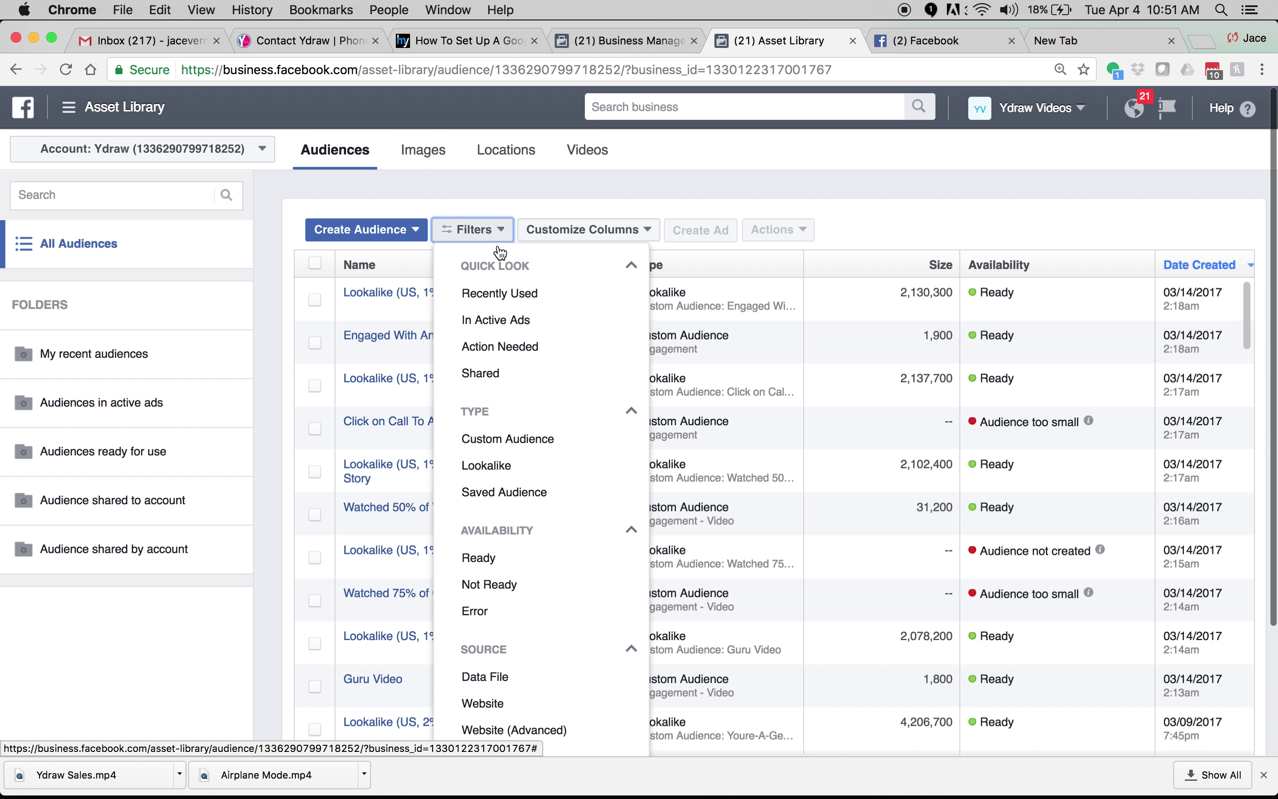
pyautogui.click(509, 466)
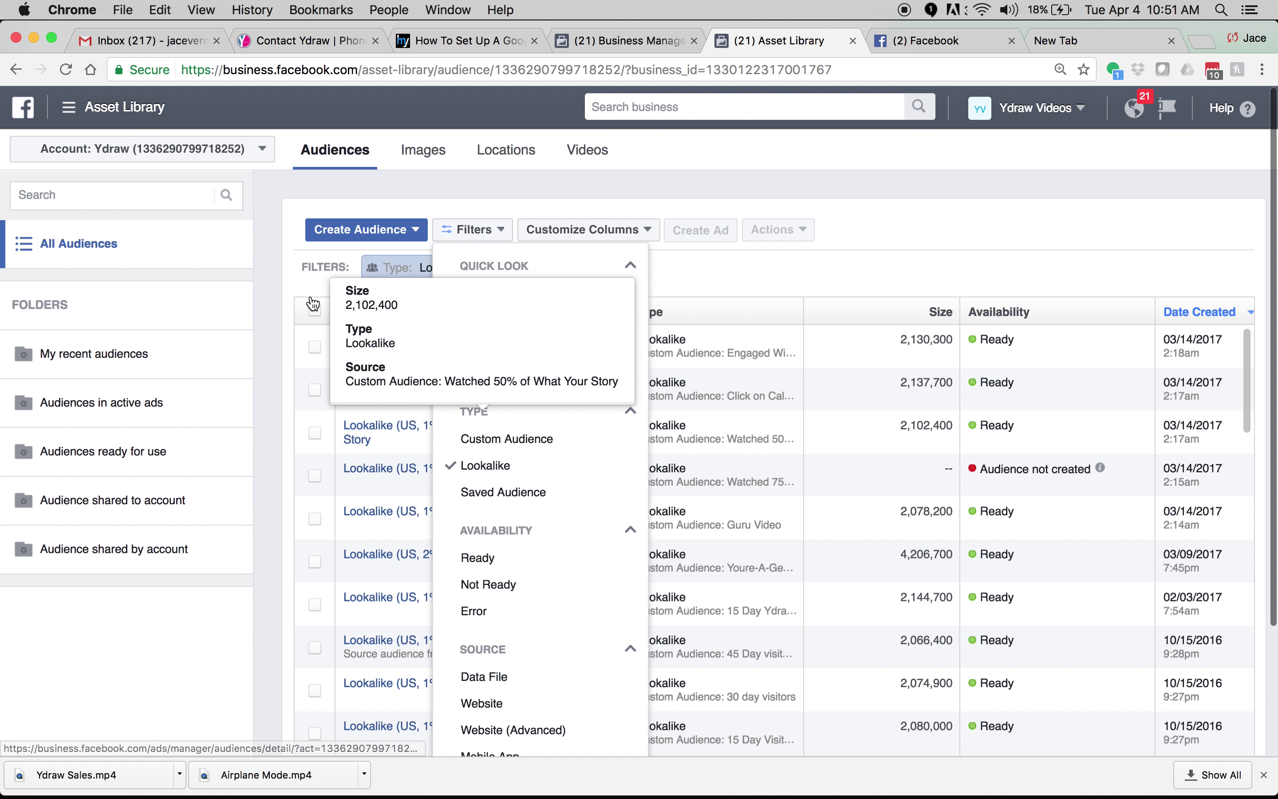
pyautogui.click(267, 277)
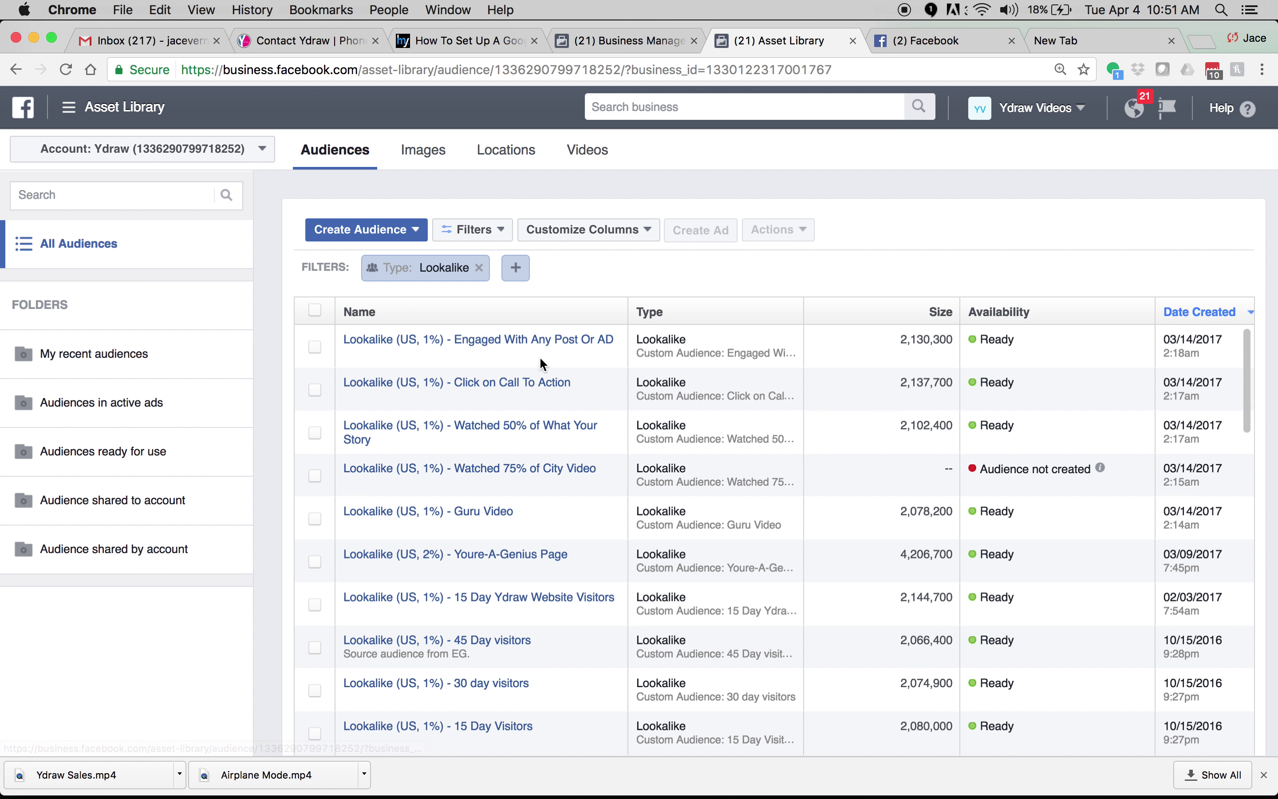
# - Look through the lookalike audiences and their sizes, then return to the Conversions campaign
pyautogui.moveTo(559, 350)
pyautogui.moveTo(535, 443)
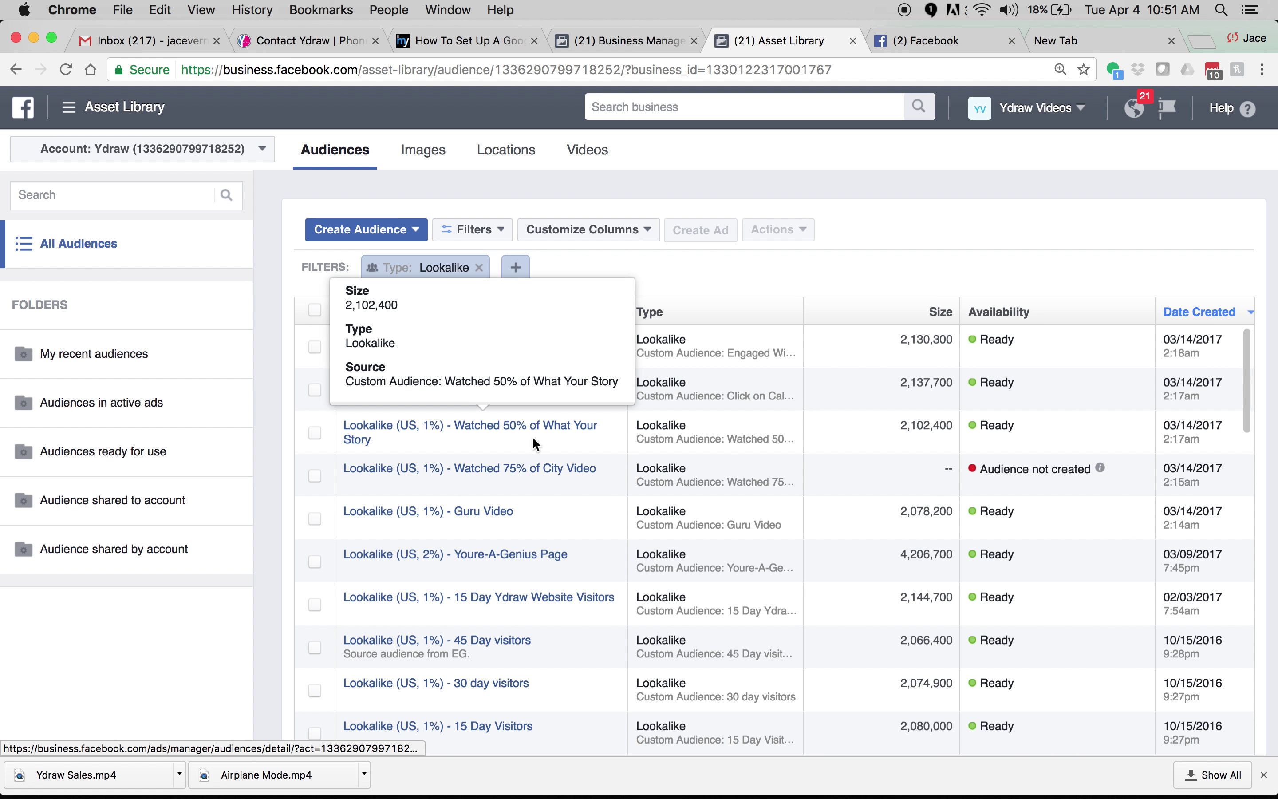
pyautogui.scroll(-2, 532, 436)
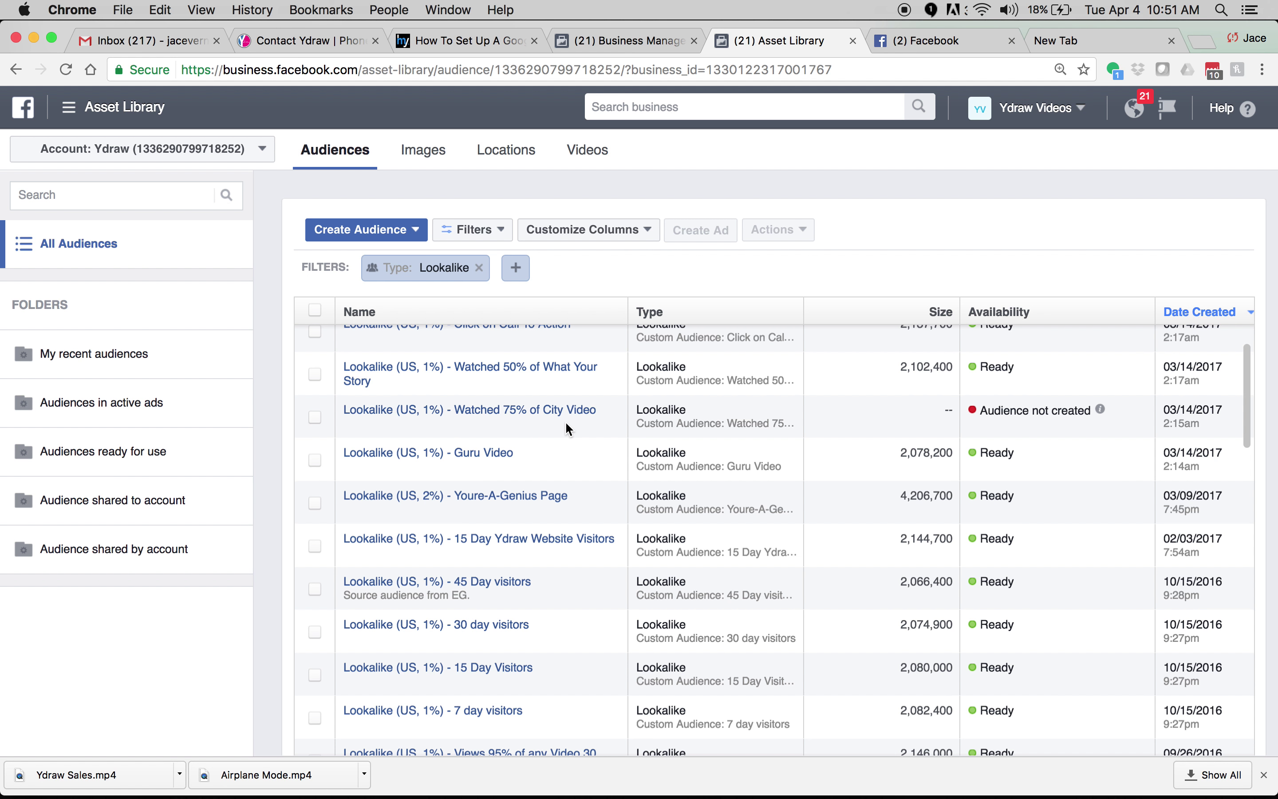
pyautogui.moveTo(486, 516)
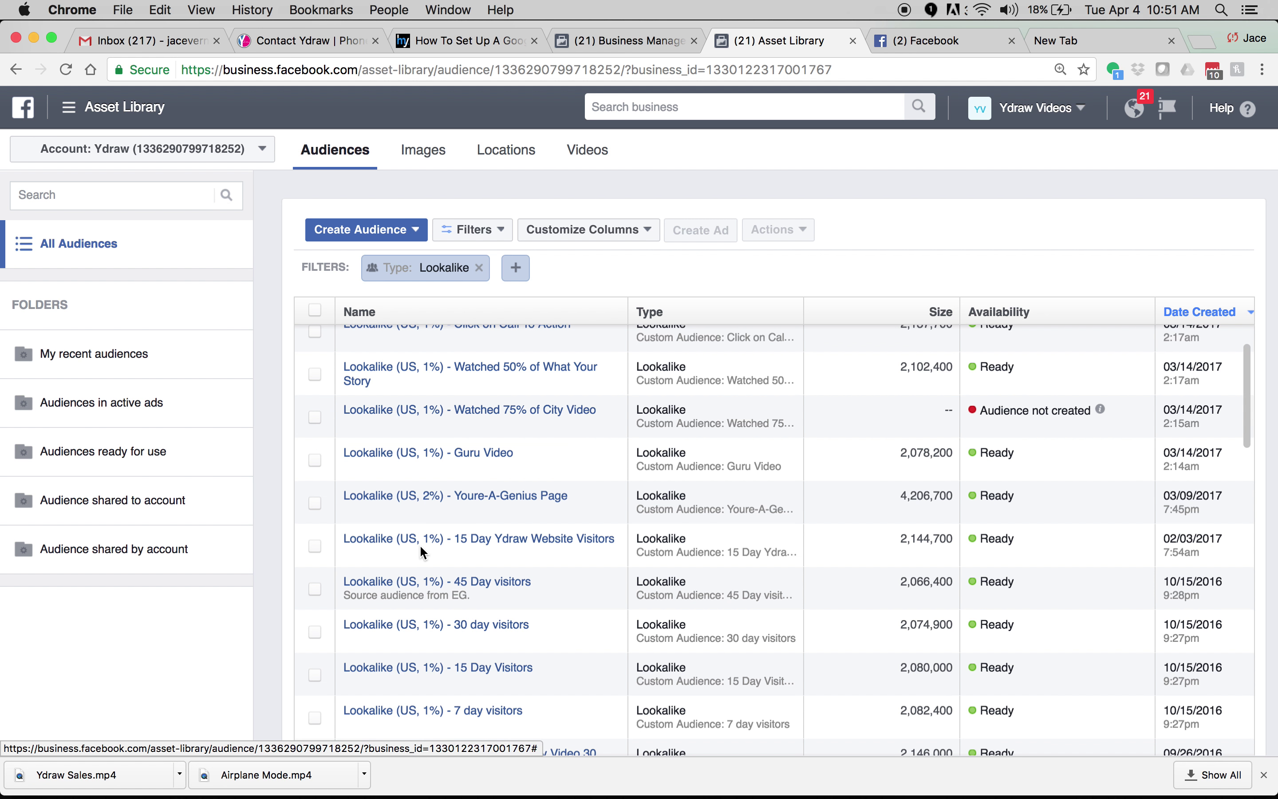
pyautogui.moveTo(506, 549)
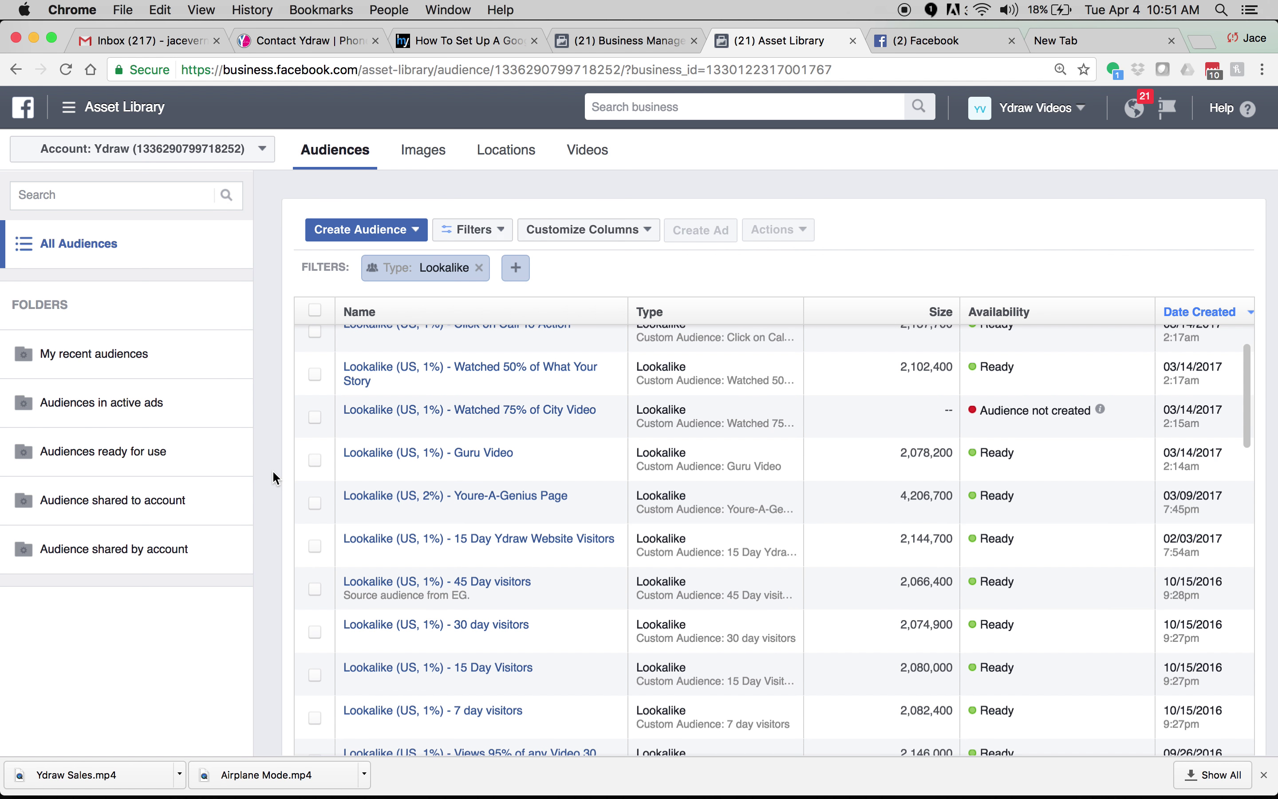
pyautogui.scroll(-2, 274, 472)
pyautogui.moveTo(377, 420)
pyautogui.scroll(-10, 377, 420)
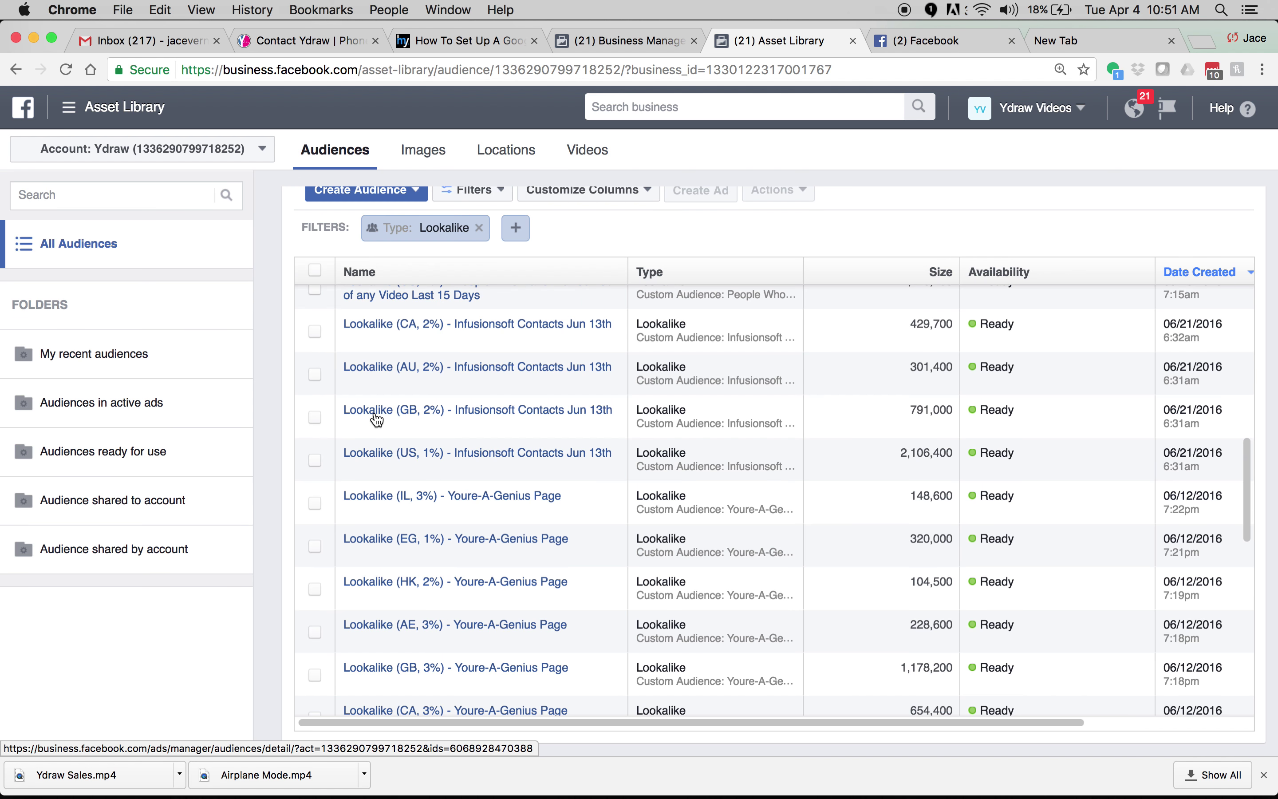
pyautogui.scroll(-10, 377, 420)
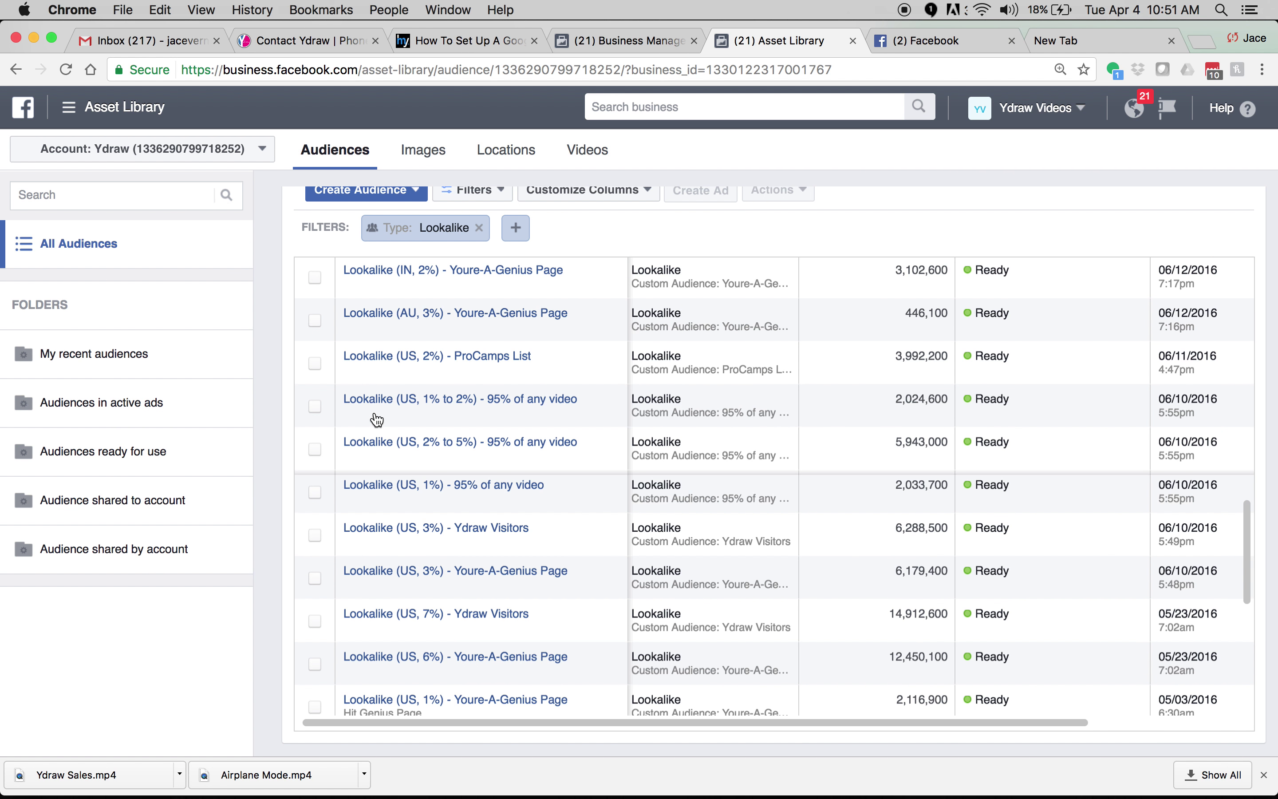
pyautogui.scroll(-5, 377, 420)
pyautogui.scroll(15, 377, 419)
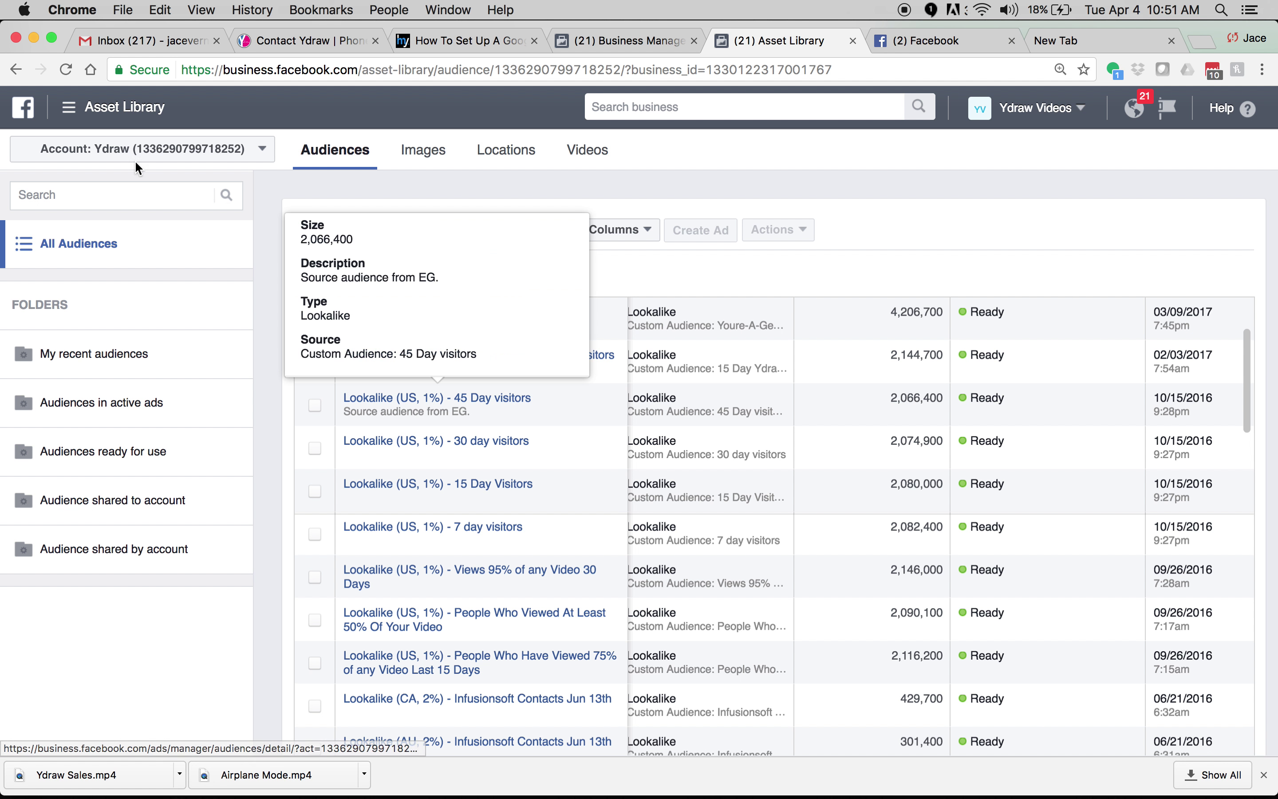
pyautogui.click(19, 70)
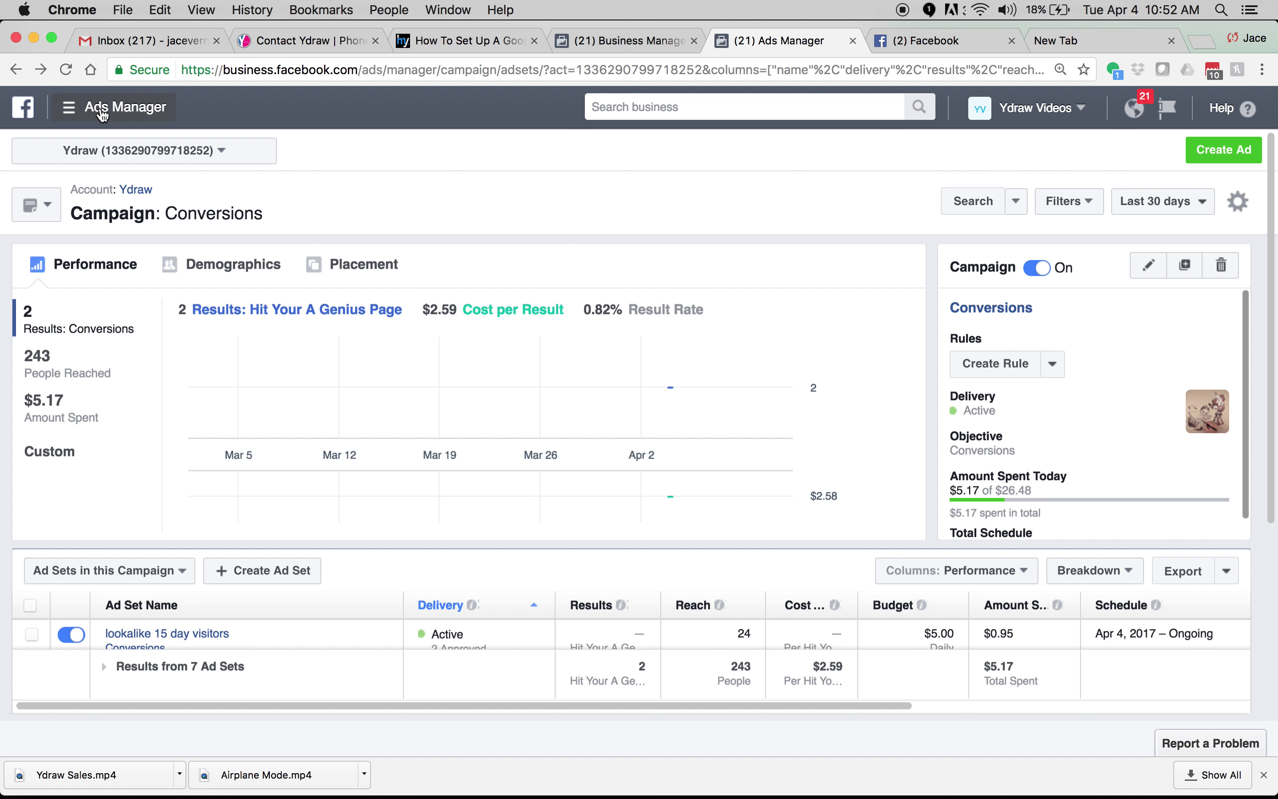
# - Scroll down to the Conversions ad sets with their $5.00 daily budgets and spend
pyautogui.scroll(-5, 564, 484)
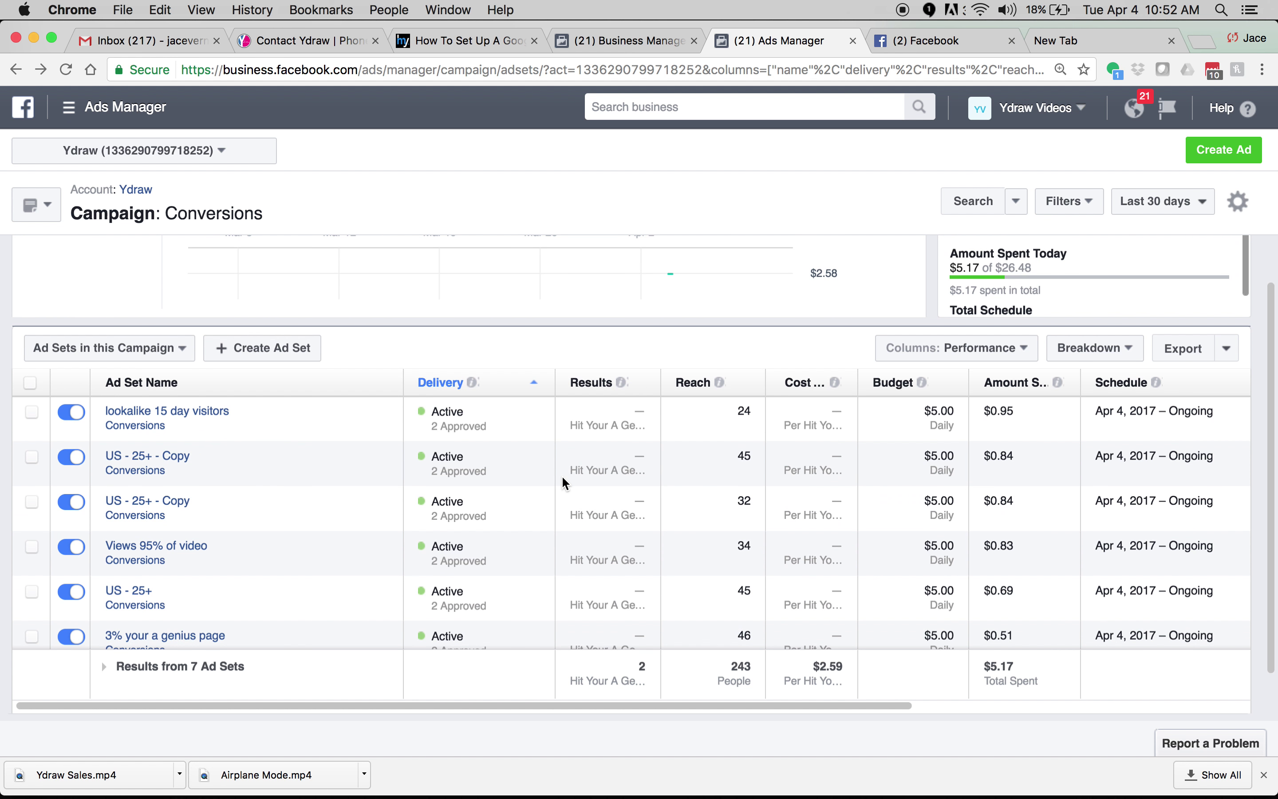